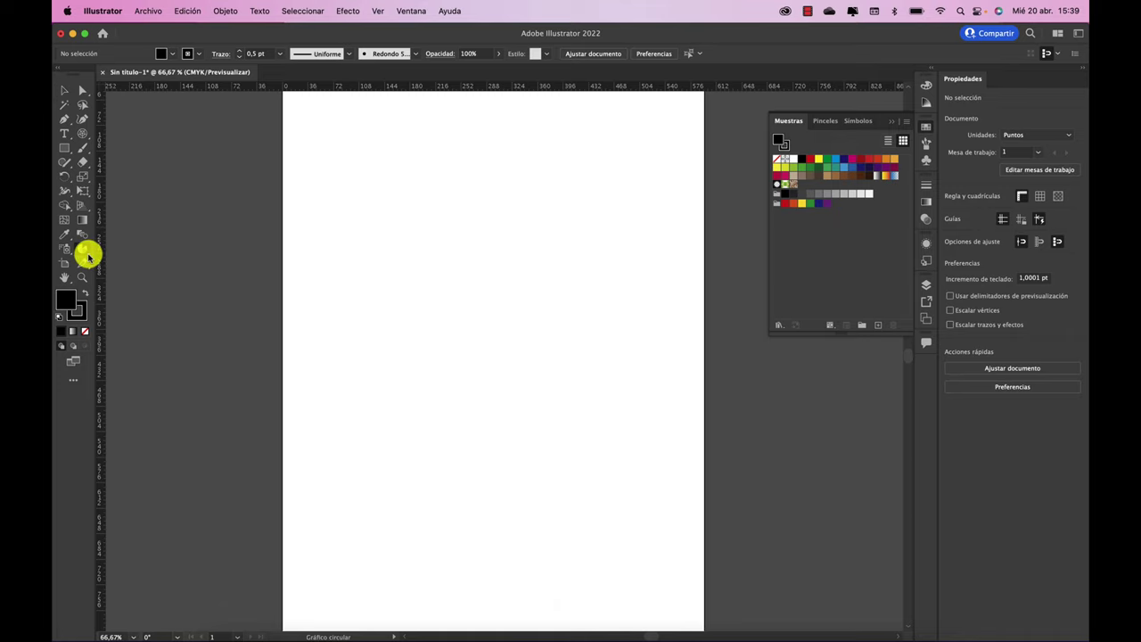
Draw a pie graph across the page centre and move its data table aside to enter values.
drag(84, 252, 216, 355)
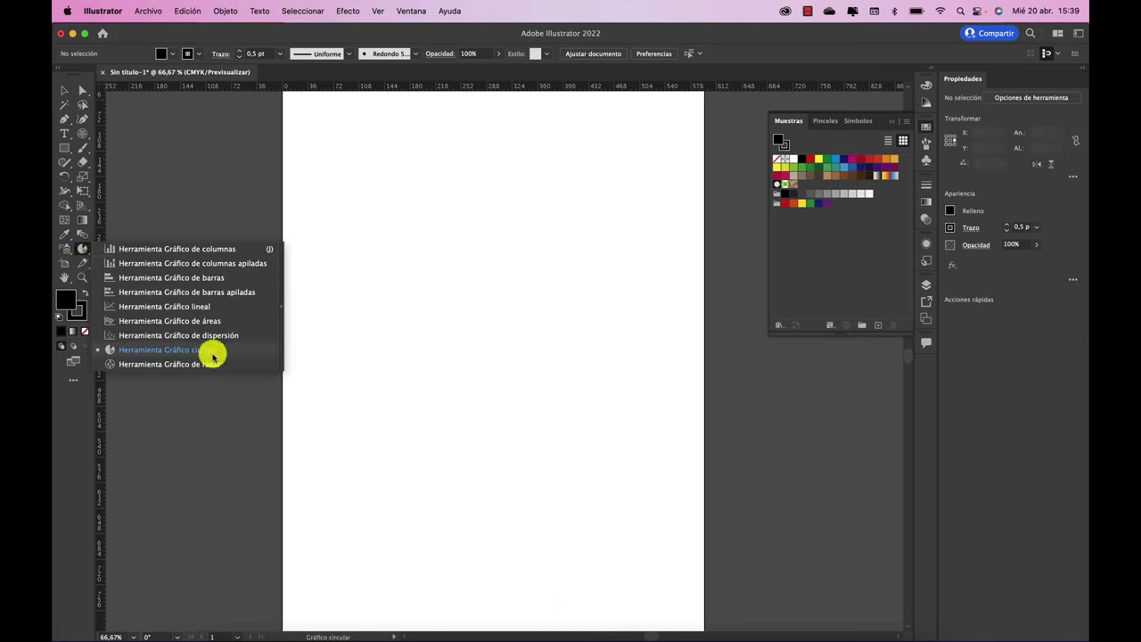
click(336, 207)
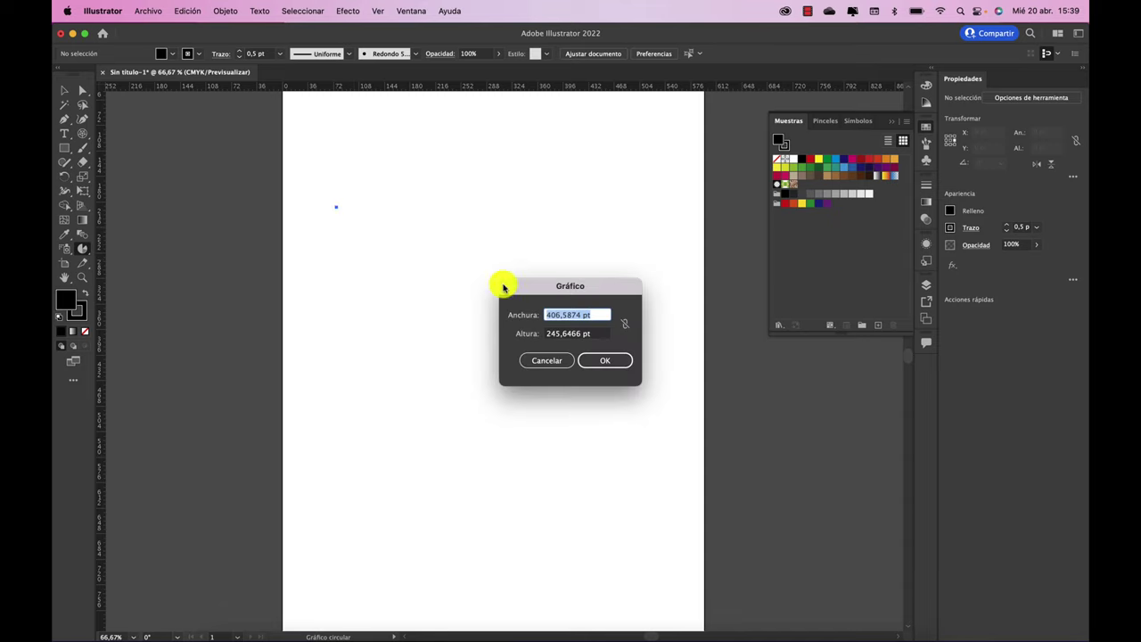
click(546, 360)
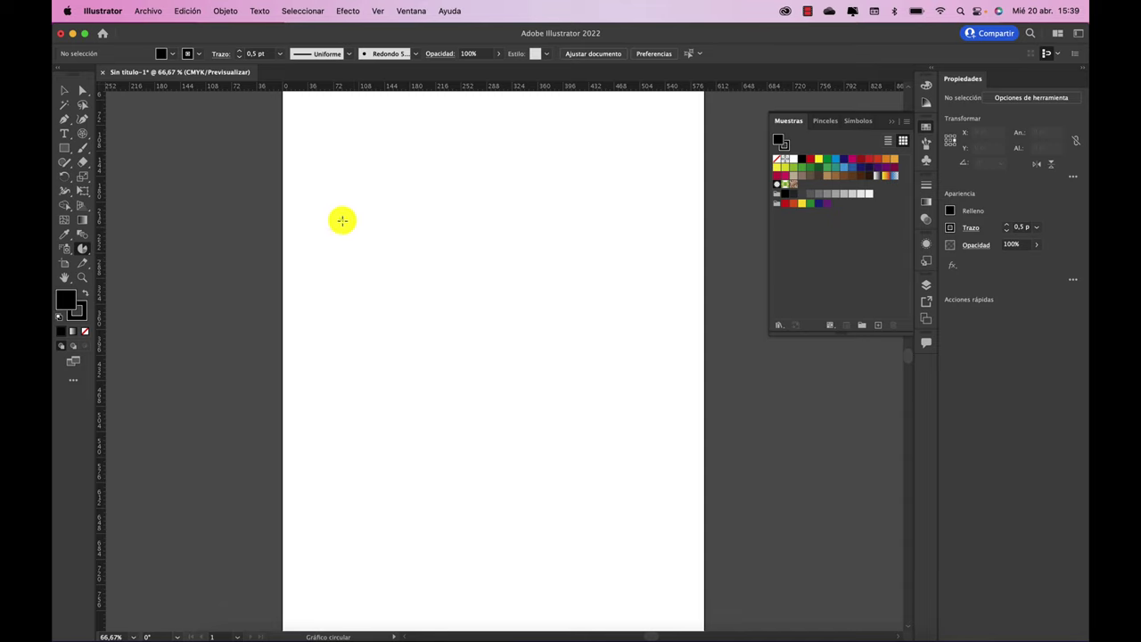
drag(341, 221, 684, 435)
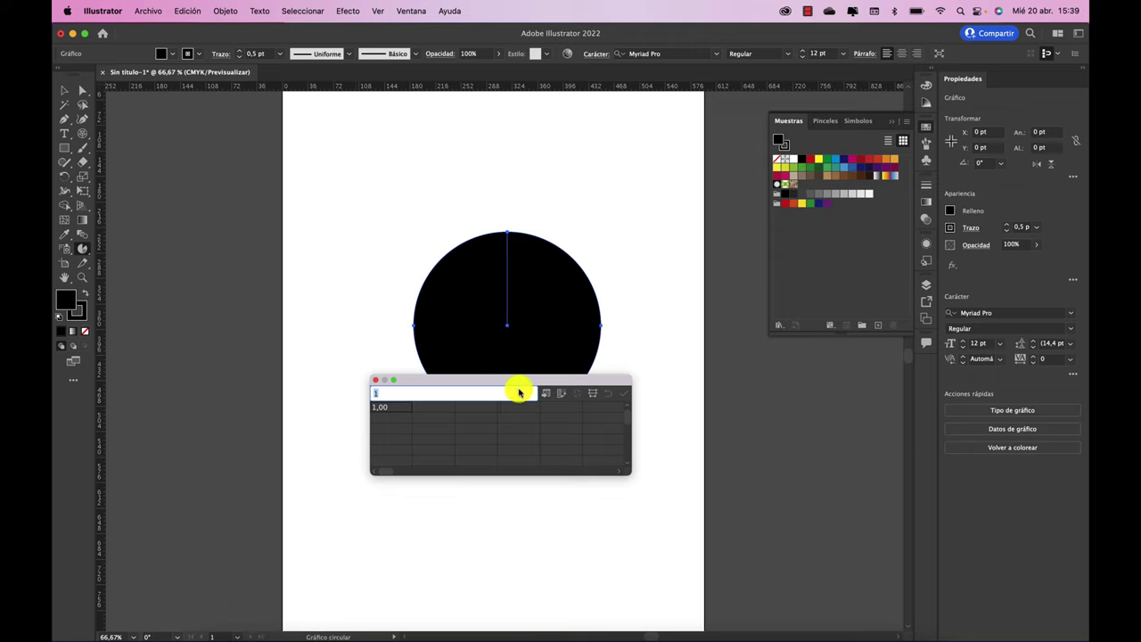
drag(519, 392, 507, 466)
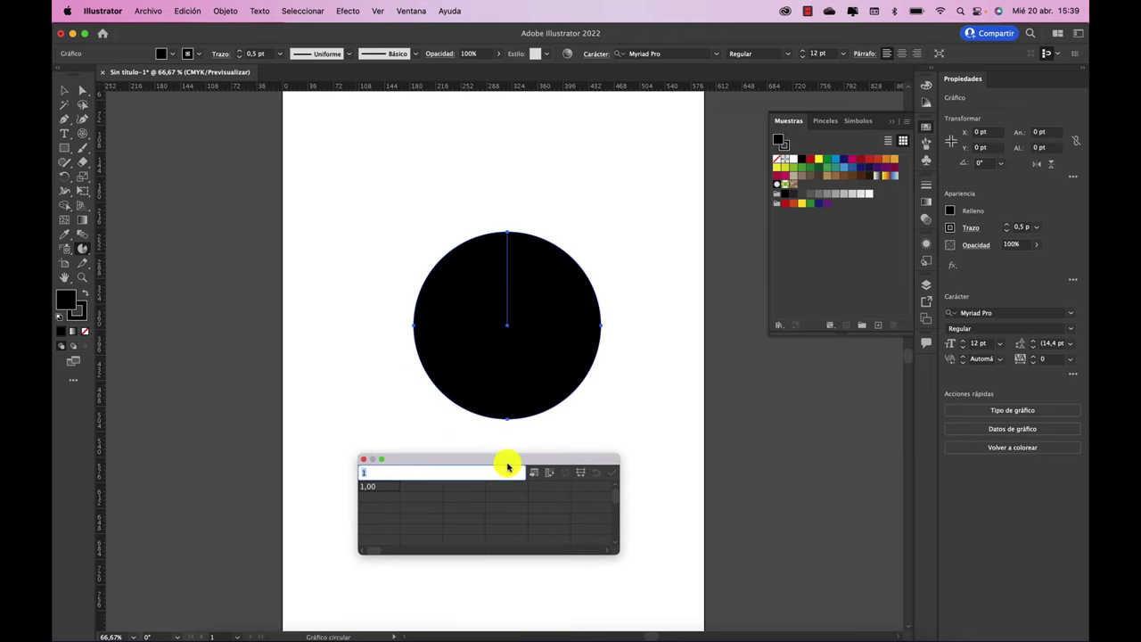
drag(390, 474, 352, 470)
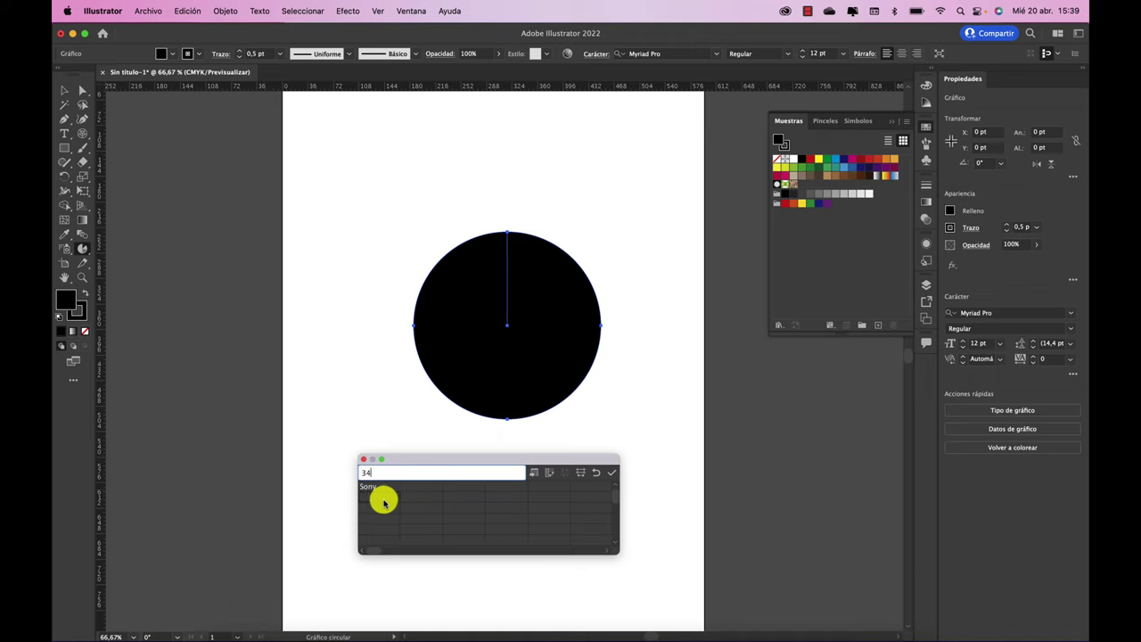
Enter Sony 50, Lenovo 30 and Apple 20 in the graph data and apply it.
click(421, 493)
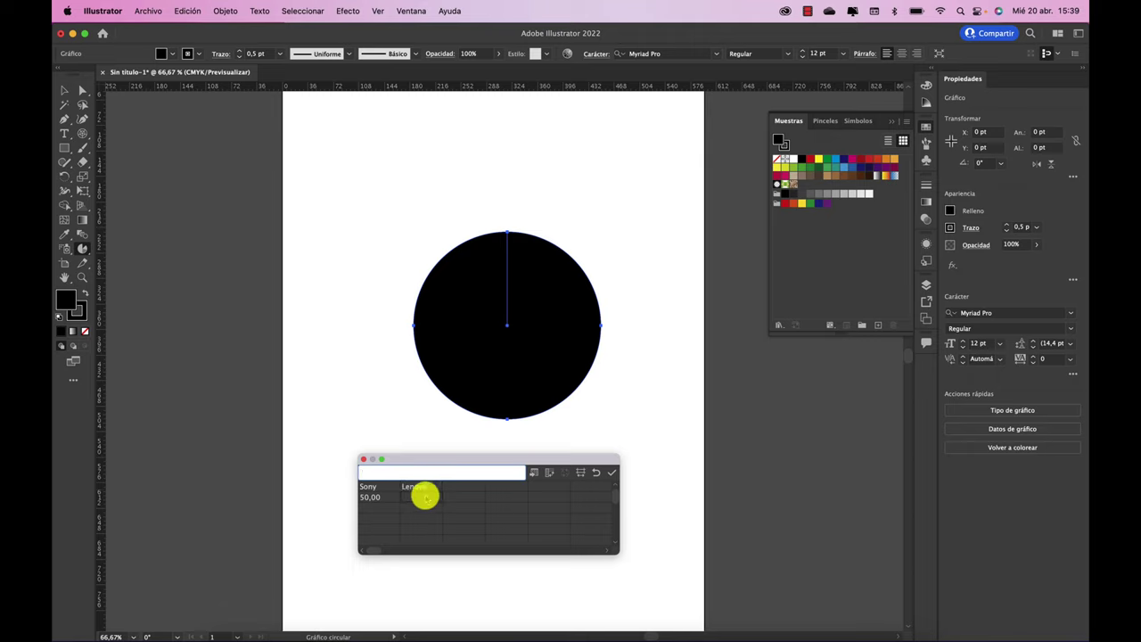
text(30)
click(479, 492)
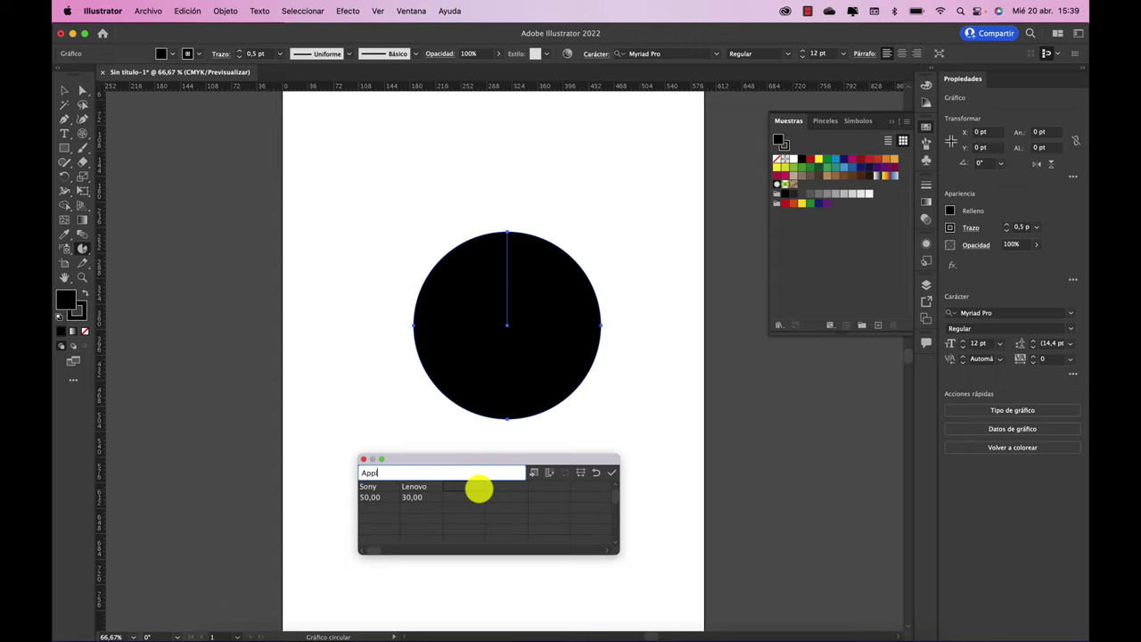
click(467, 497)
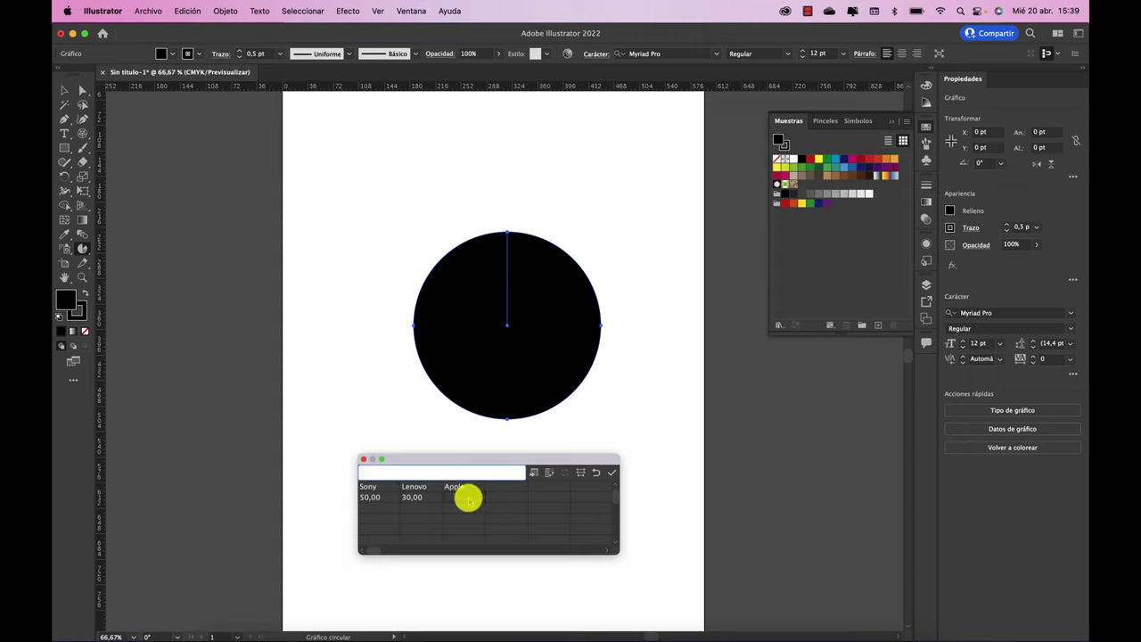
click(504, 517)
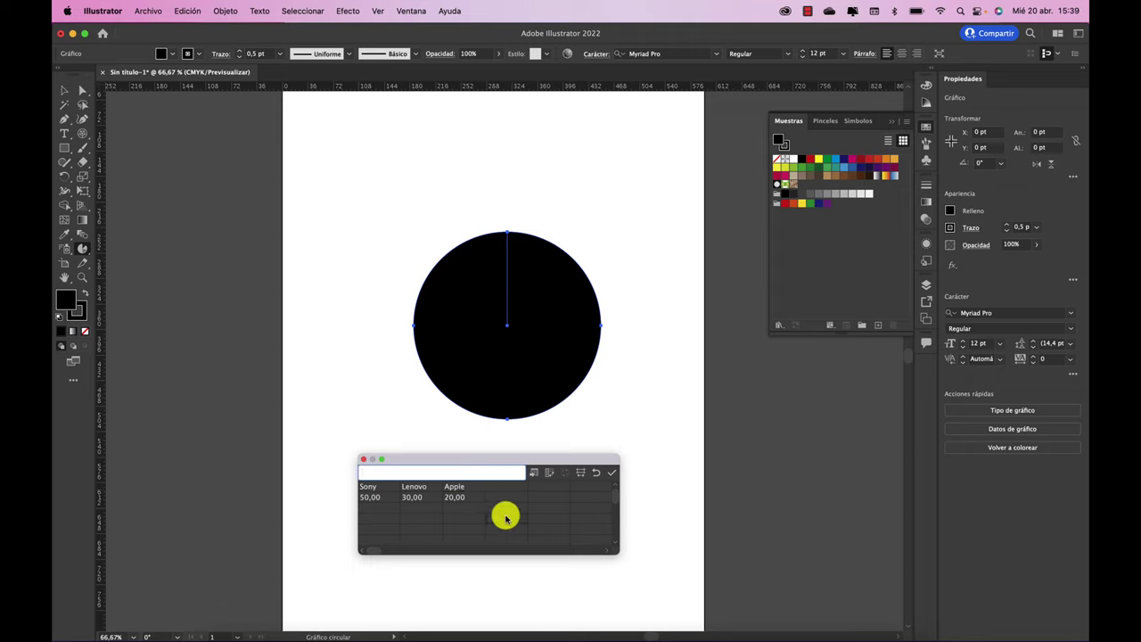
click(611, 474)
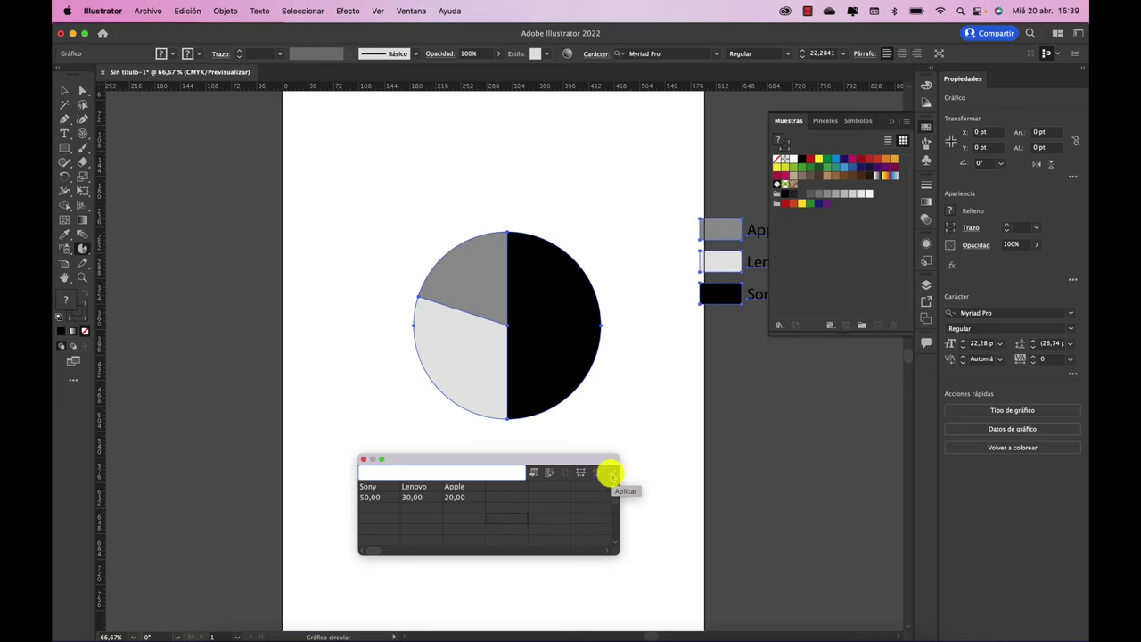
Drag the pie chart and its legend up and to the left on the page.
scroll(487, 293, right, 3)
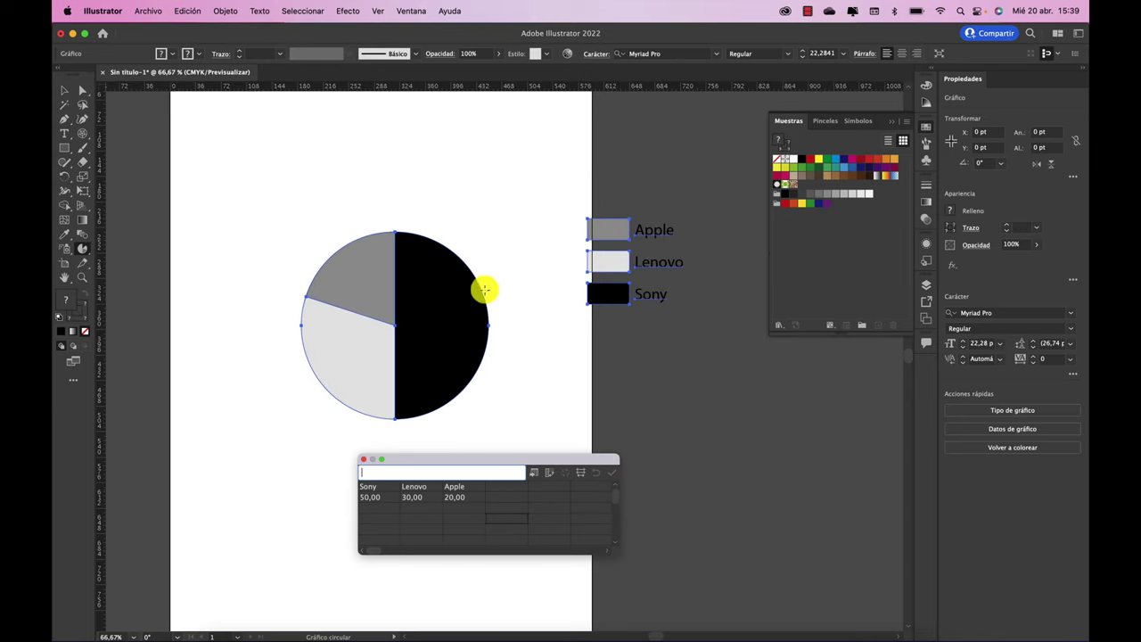
click(64, 90)
drag(432, 301, 323, 249)
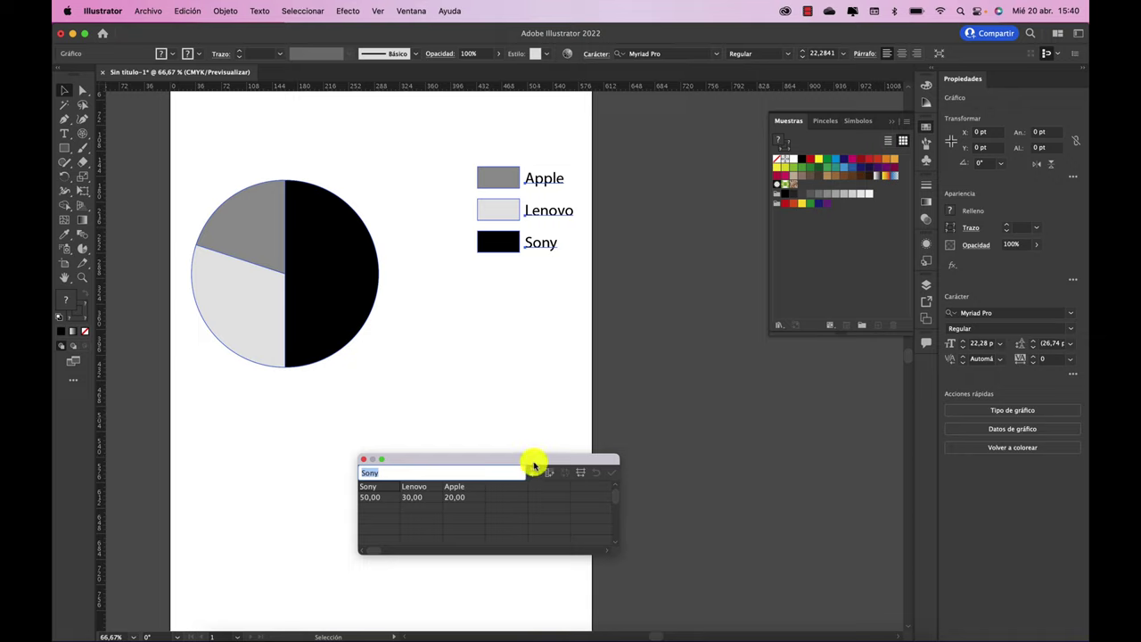
Transpose the graph data's rows and columns and apply it, producing three separate pies.
drag(535, 459, 647, 366)
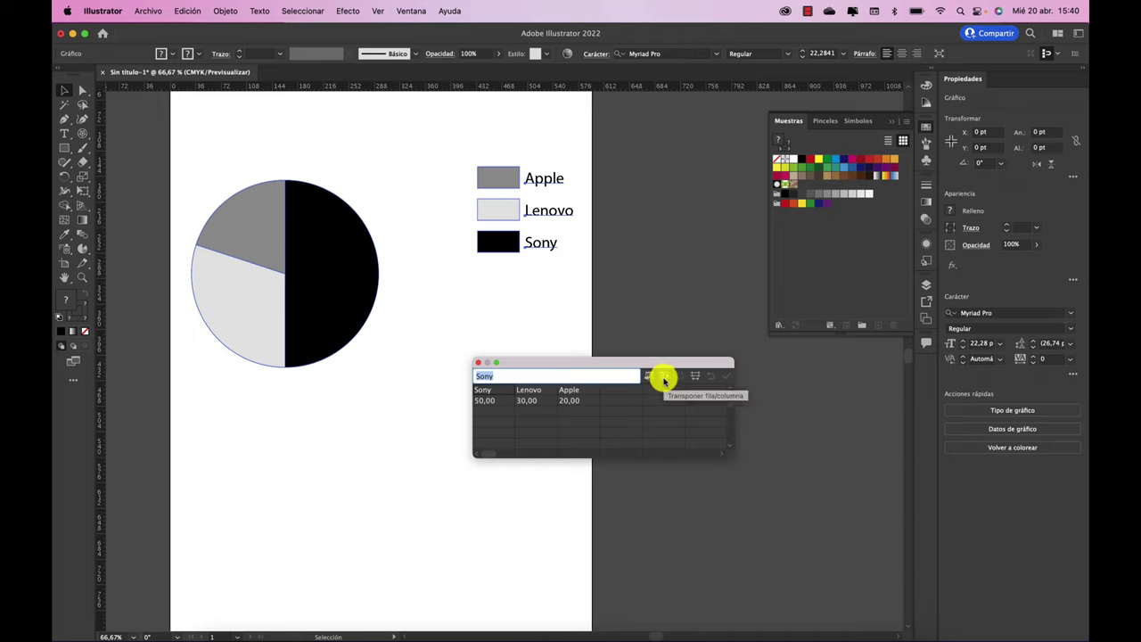
click(664, 379)
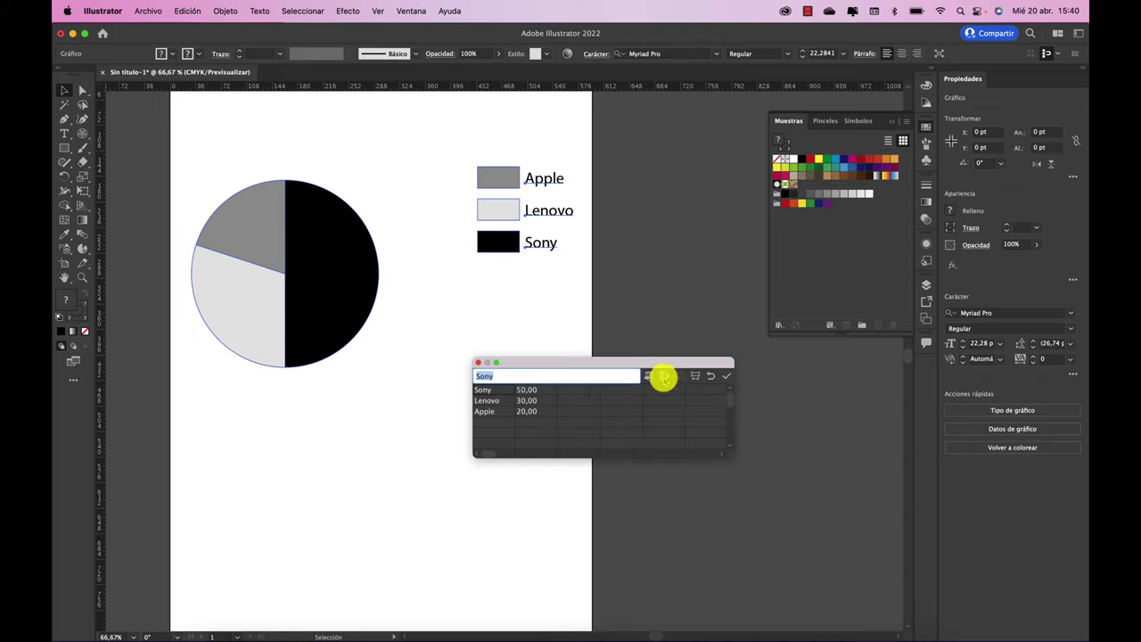
click(727, 376)
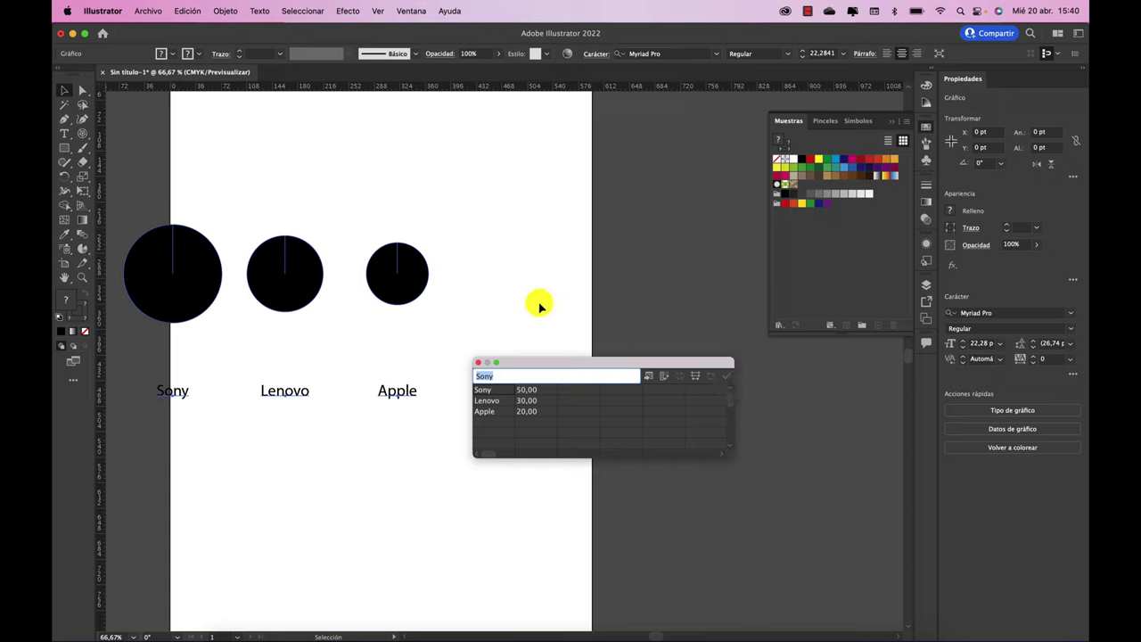
Close the data table and select the whole pie chart.
click(480, 365)
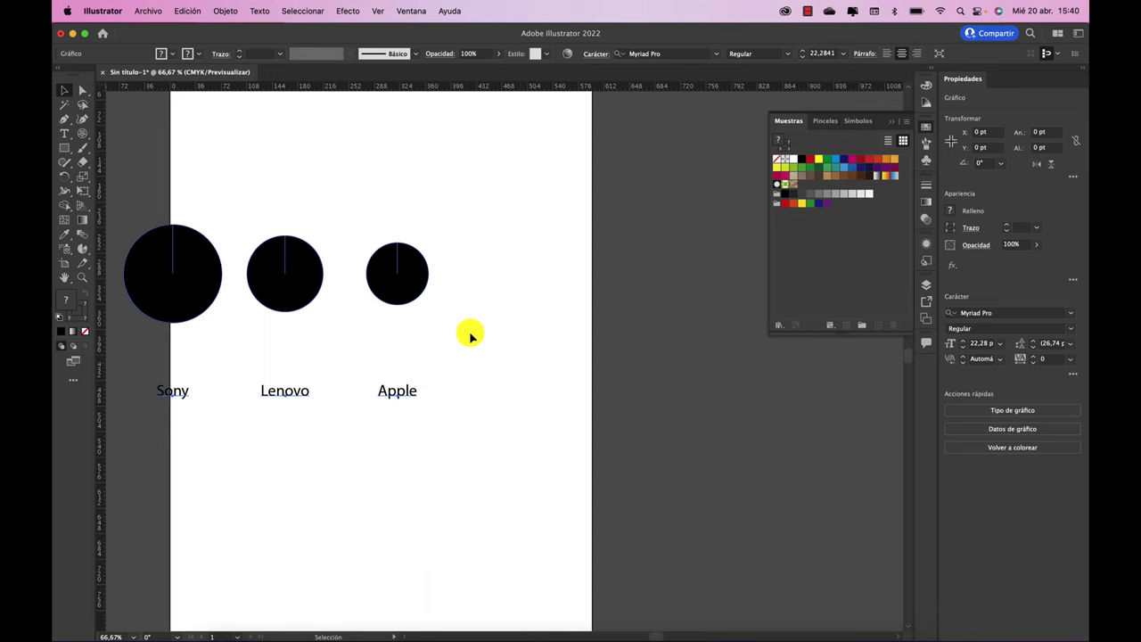
scroll(382, 282, right, 2)
scroll(381, 282, left, 5)
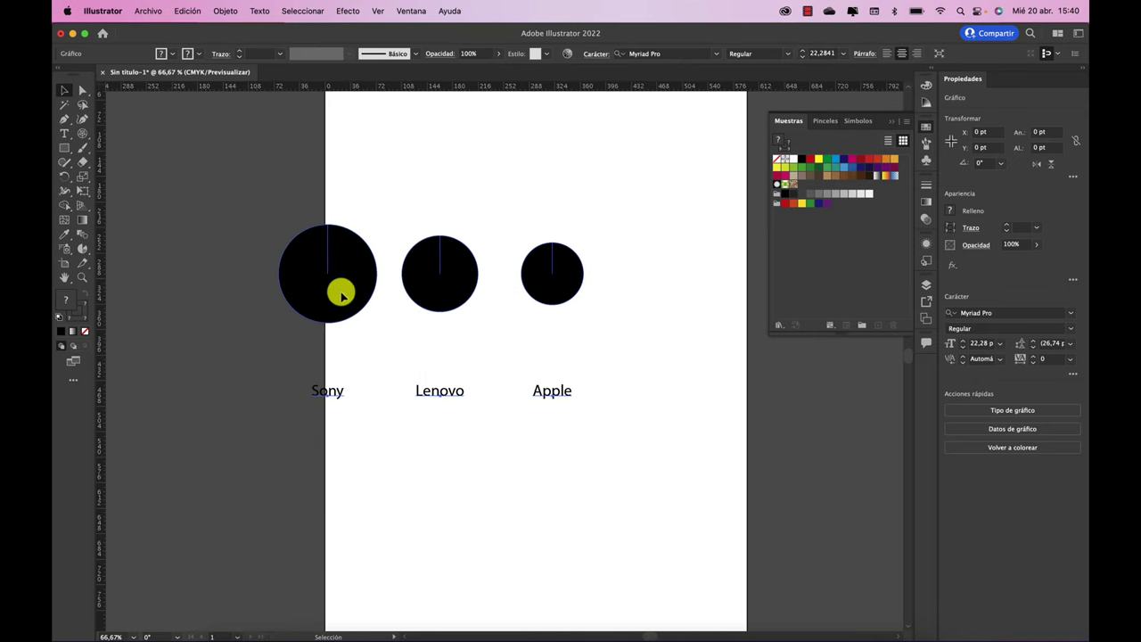
scroll(341, 291, left, 2)
scroll(341, 291, down, 2)
click(490, 388)
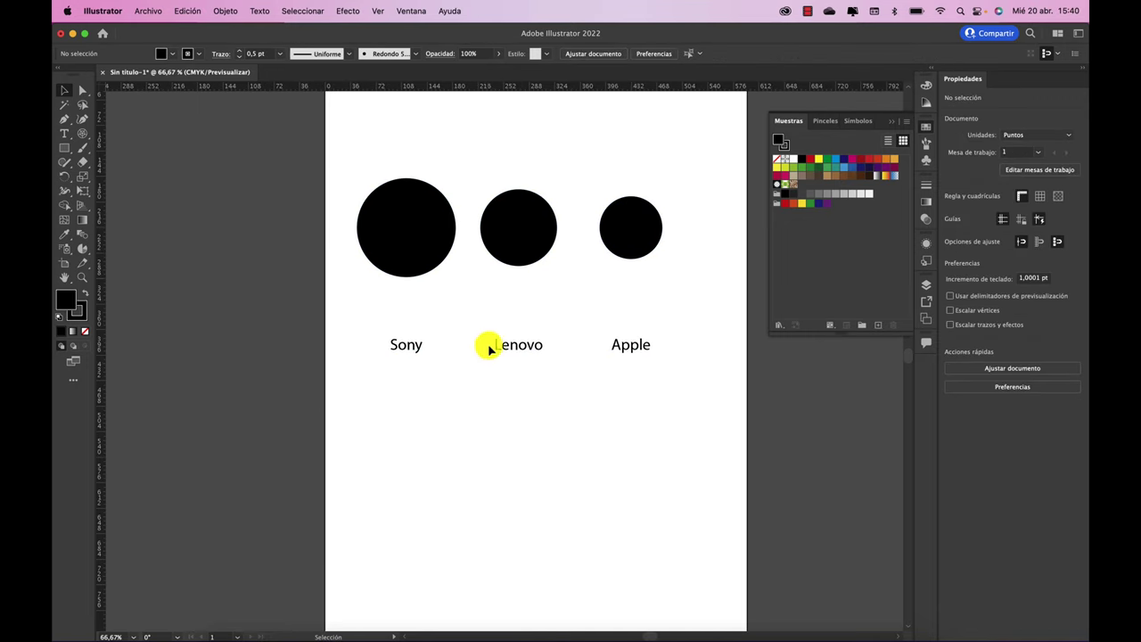
scroll(484, 317, up, 1)
scroll(484, 316, right, 2)
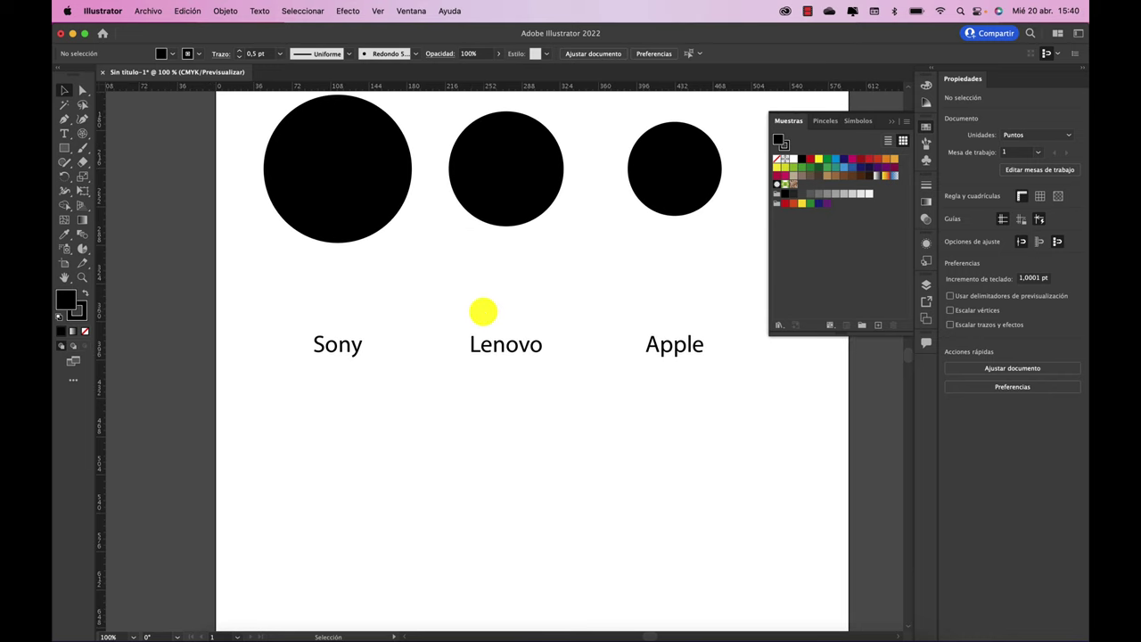
scroll(482, 312, up, 5)
click(363, 333)
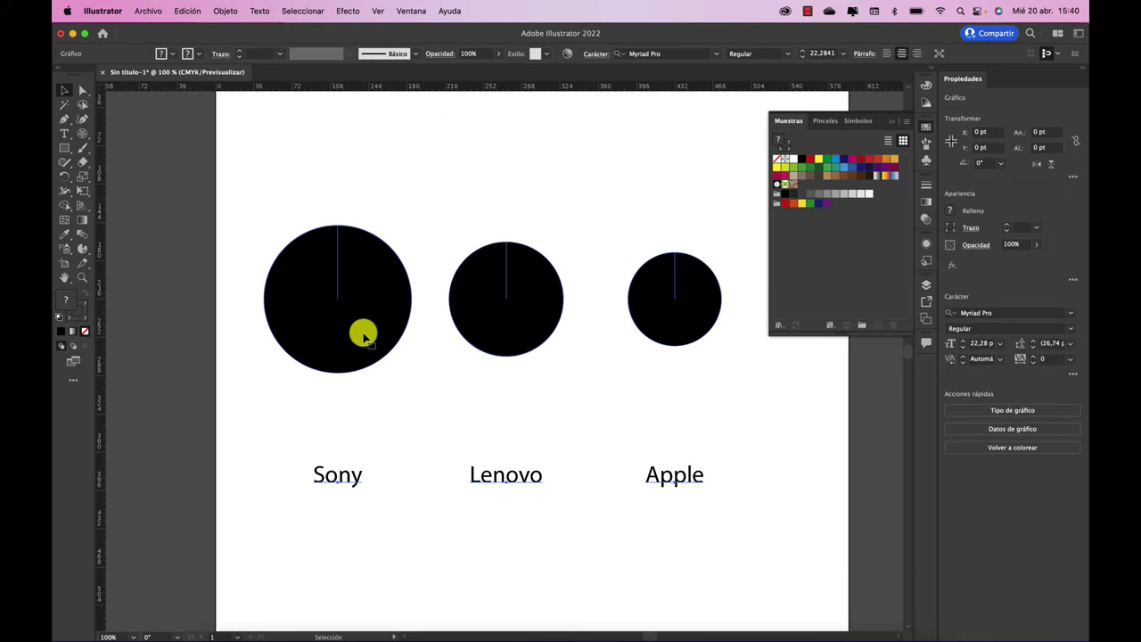
Ungroup the chart with Object > Ungroup, confirm the warning, and select the three-circle group.
click(225, 10)
mouse_move(241, 105)
click(233, 92)
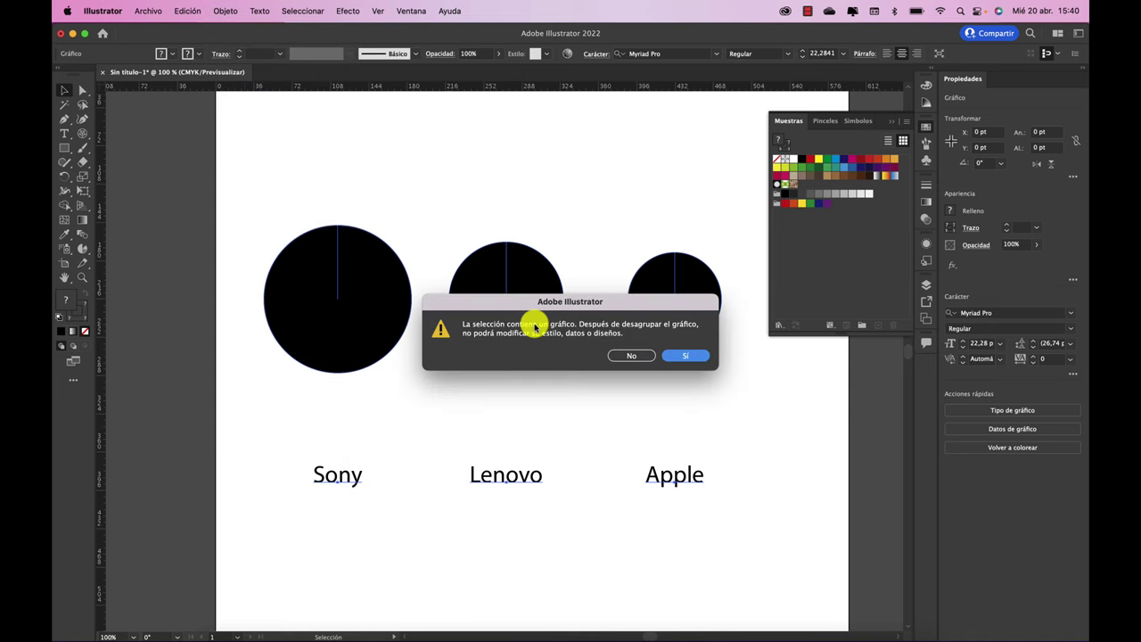
click(693, 359)
click(443, 161)
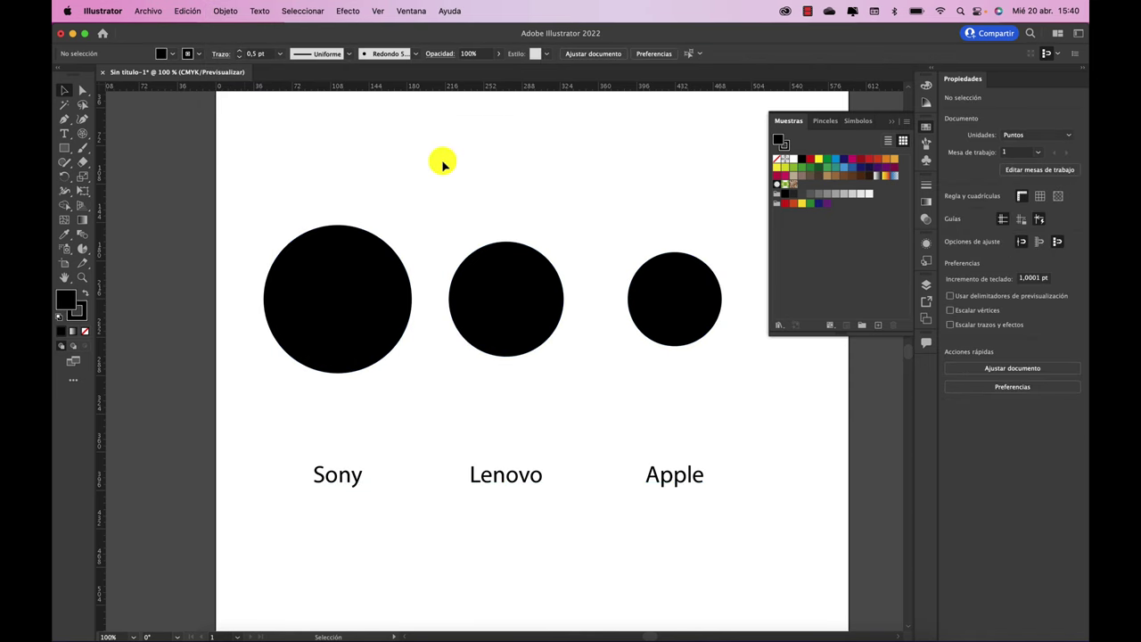
click(382, 309)
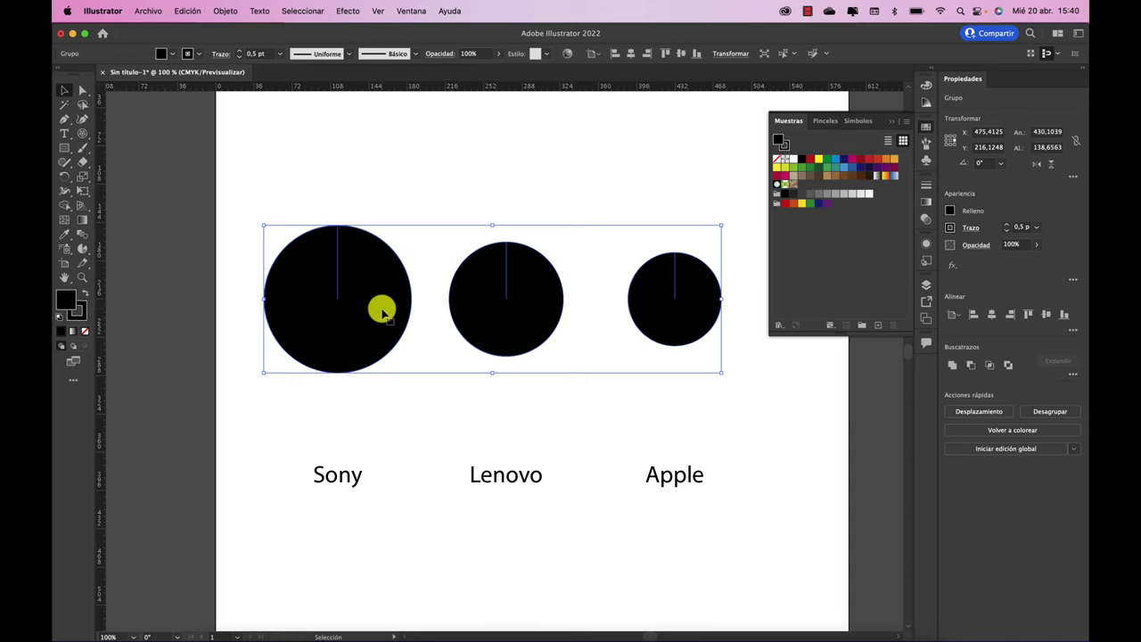
Inside the group, slide the Lenovo and Apple circles left into a bottom-aligned row beside Sony.
double_click(382, 309)
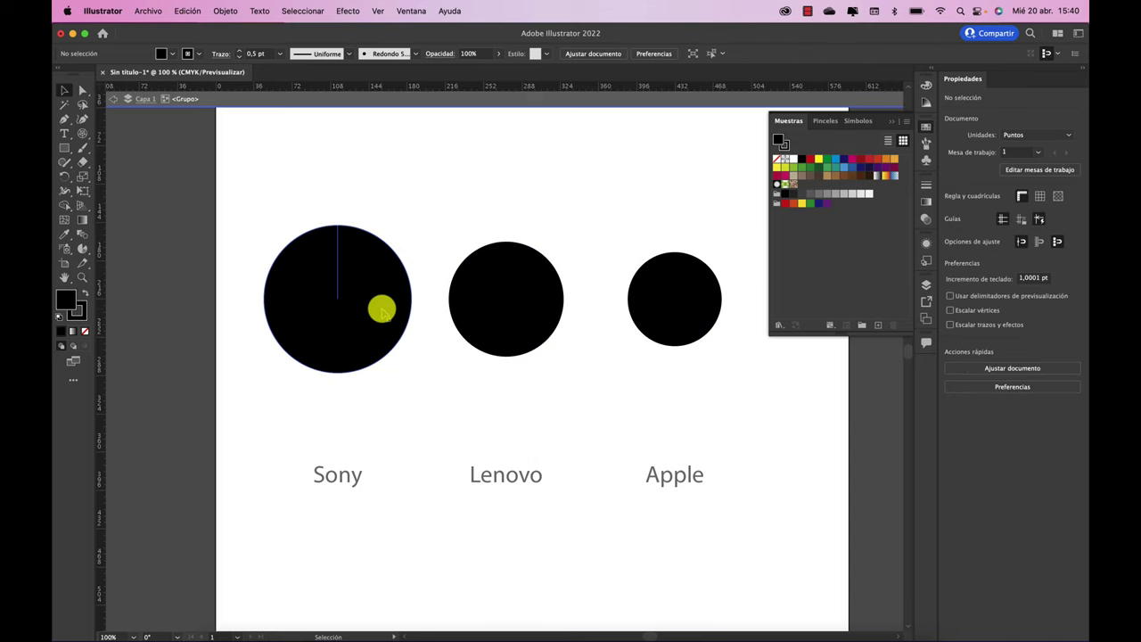
double_click(492, 328)
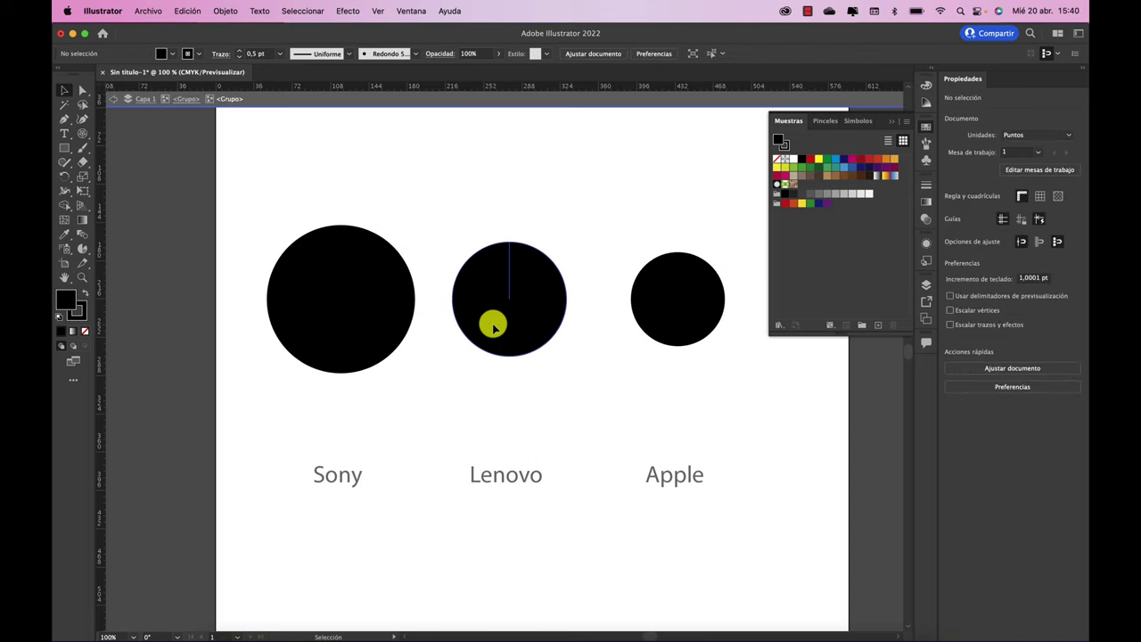
click(494, 328)
drag(493, 328, 459, 341)
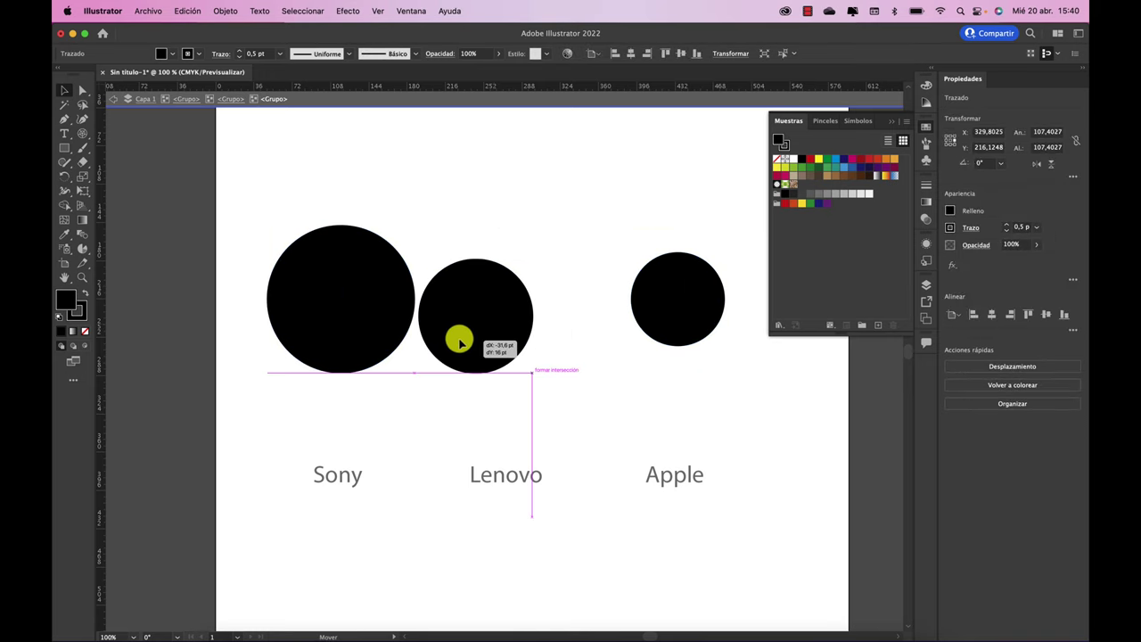
drag(641, 313, 549, 341)
click(370, 256)
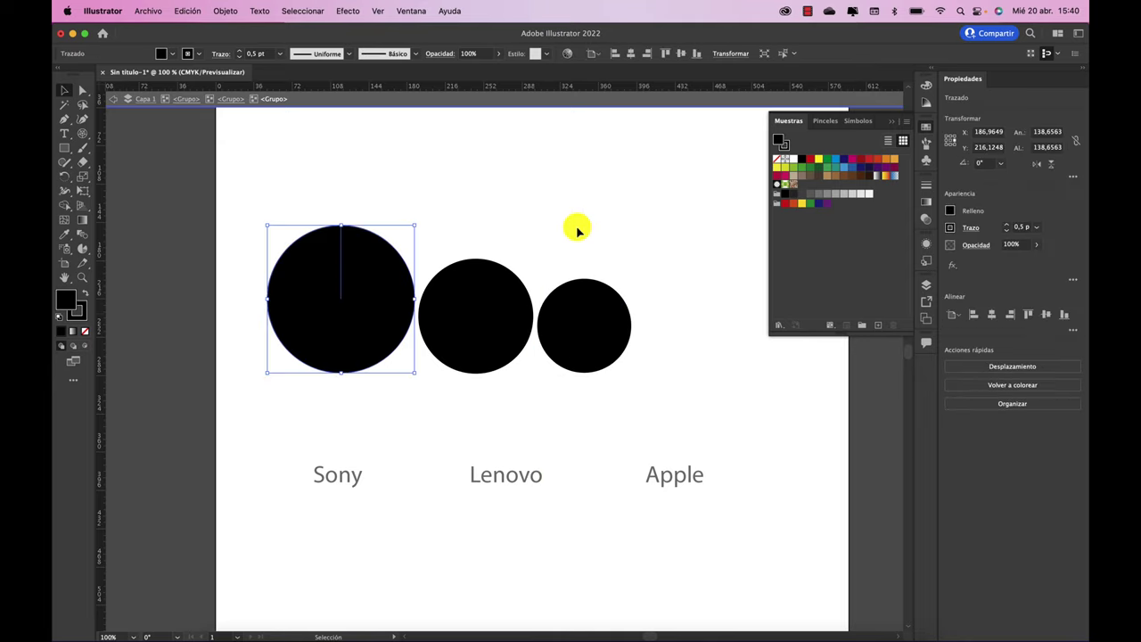
Colour Sony blue, Lenovo green and Apple red, then marquee-select all three circles.
click(834, 159)
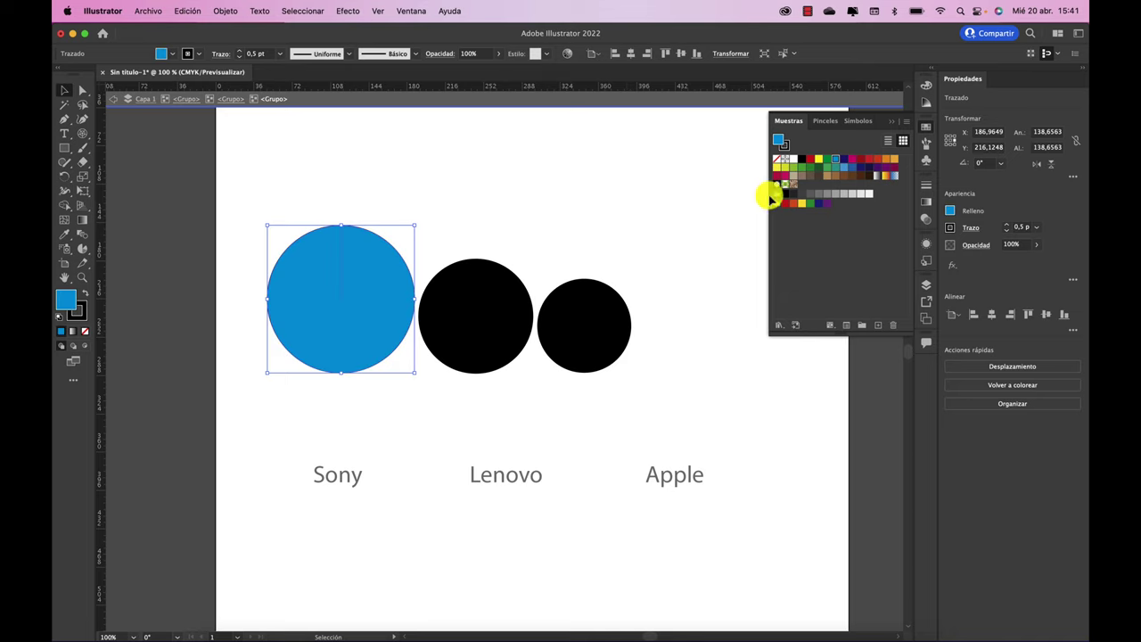
click(513, 301)
click(791, 166)
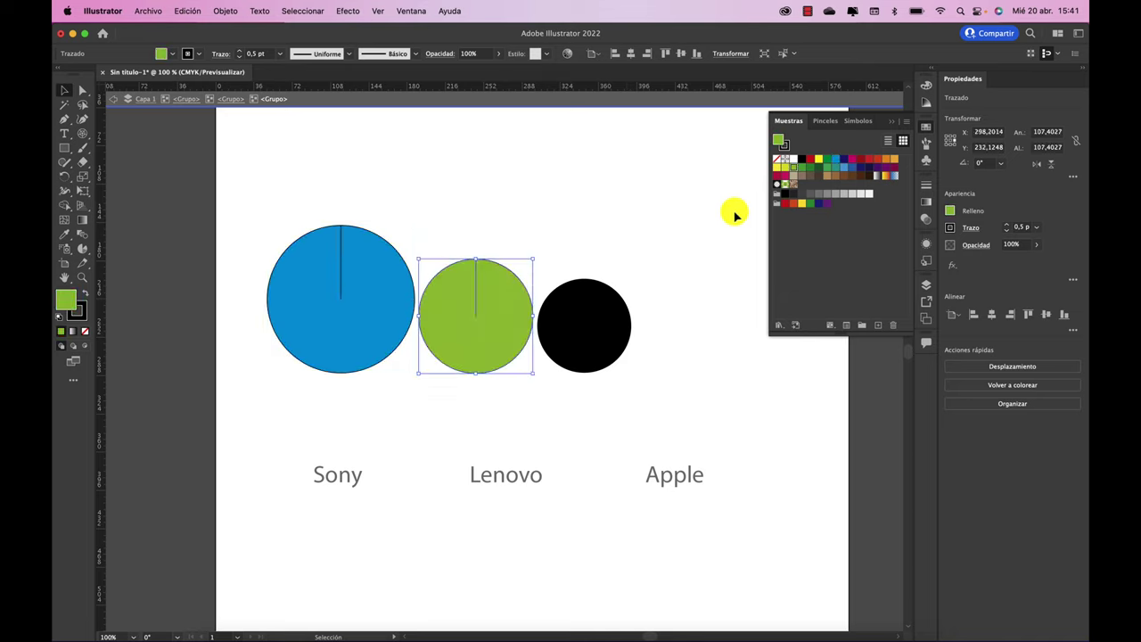
click(598, 313)
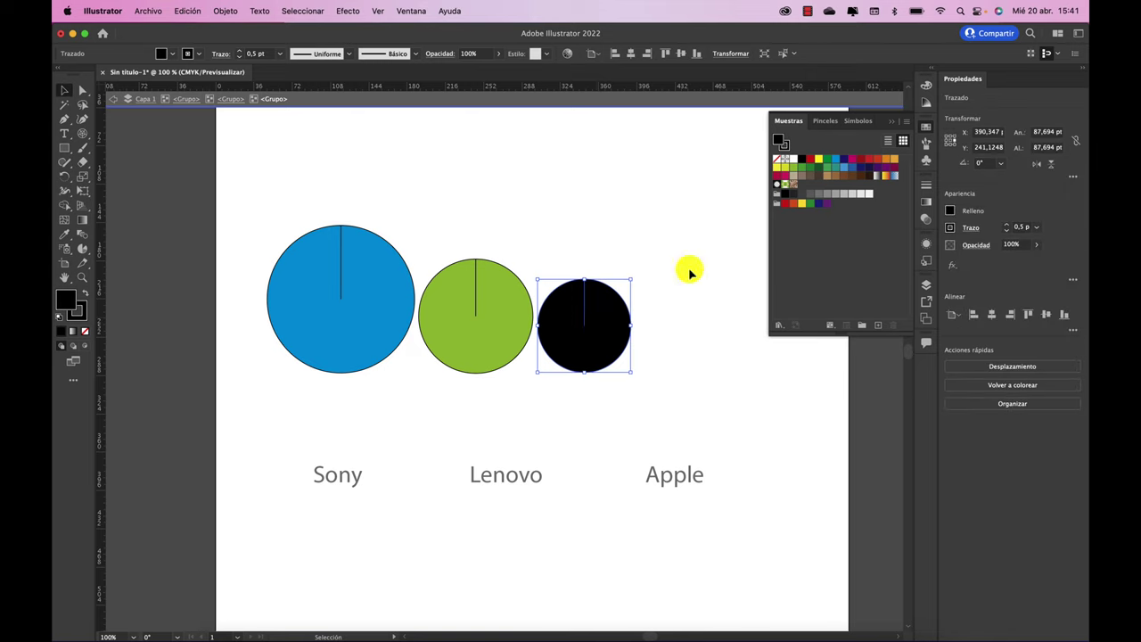
click(811, 162)
click(698, 223)
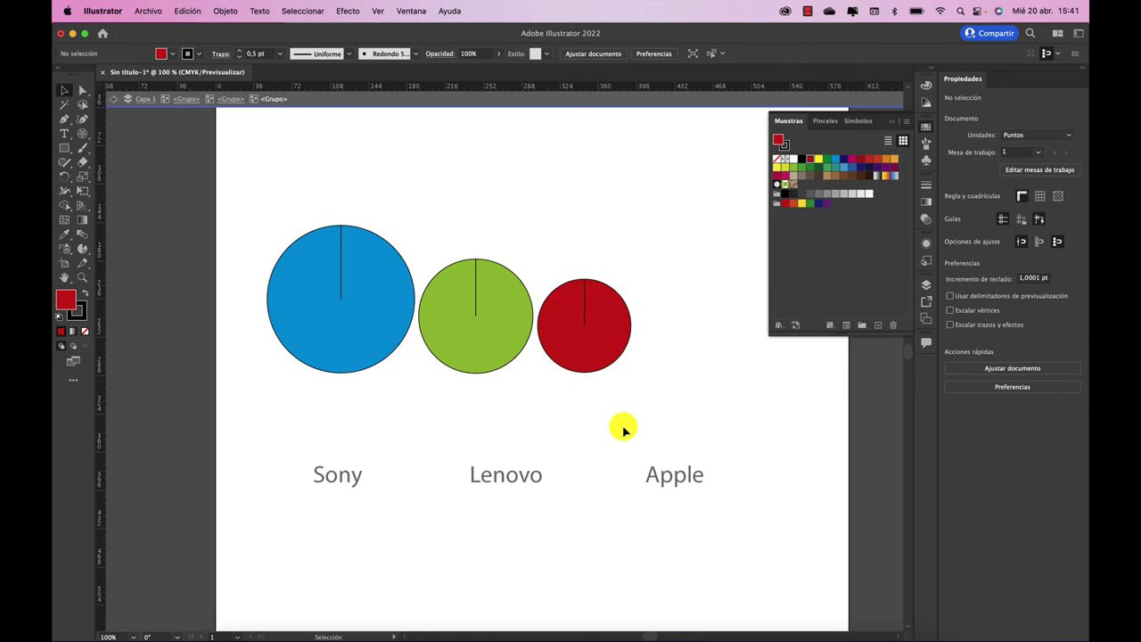
drag(233, 179, 657, 383)
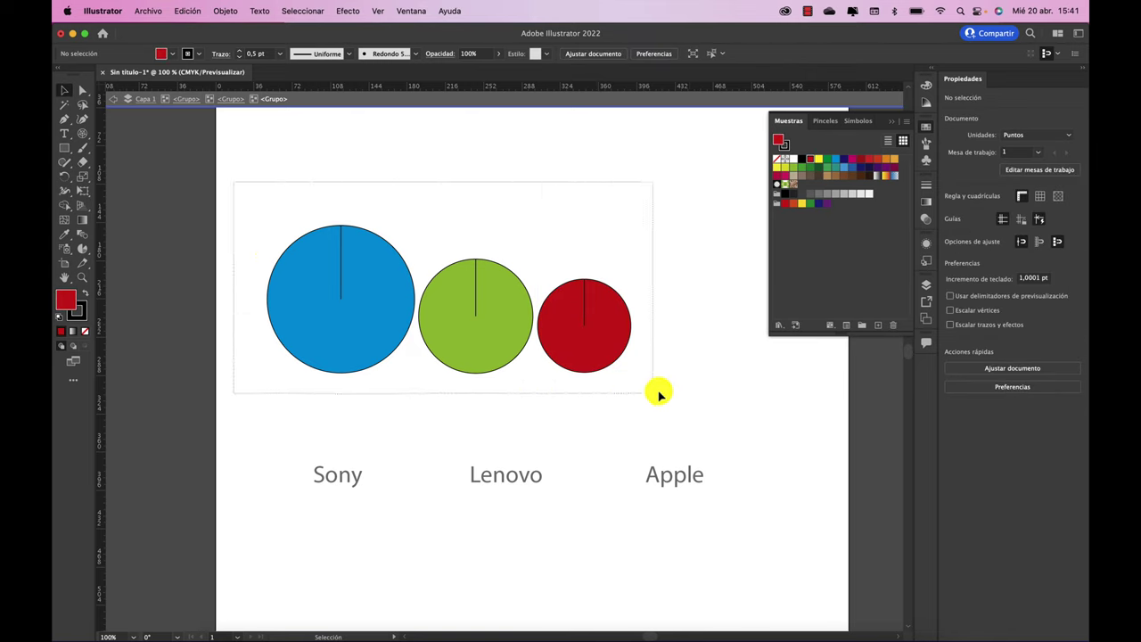
Set the circles' stroke weight to 0 to remove their outlines.
click(279, 55)
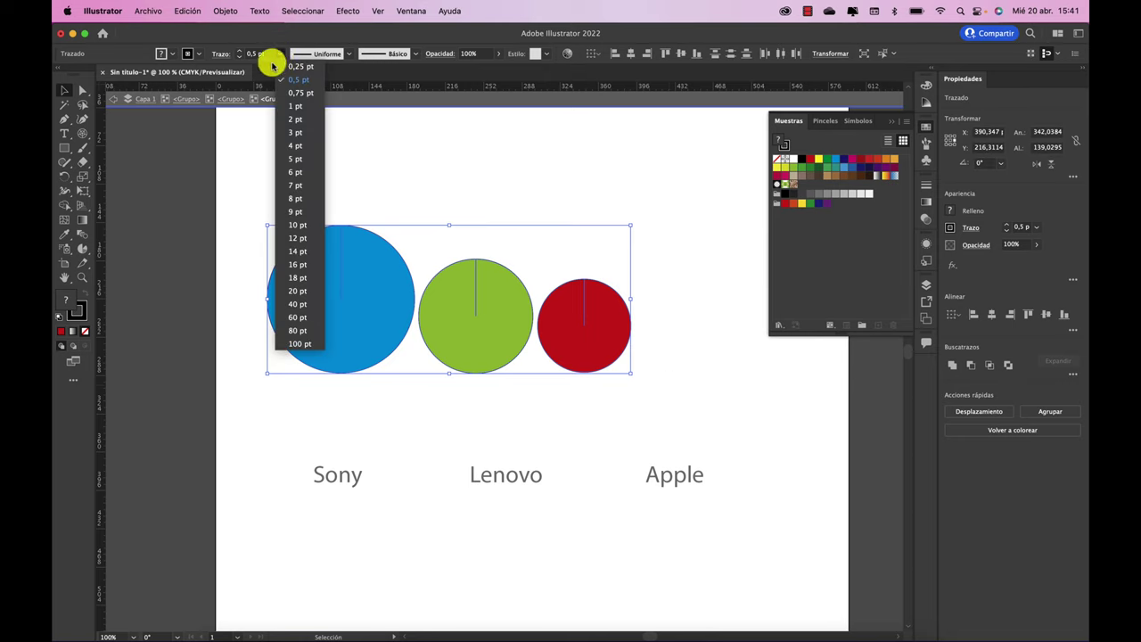
click(270, 54)
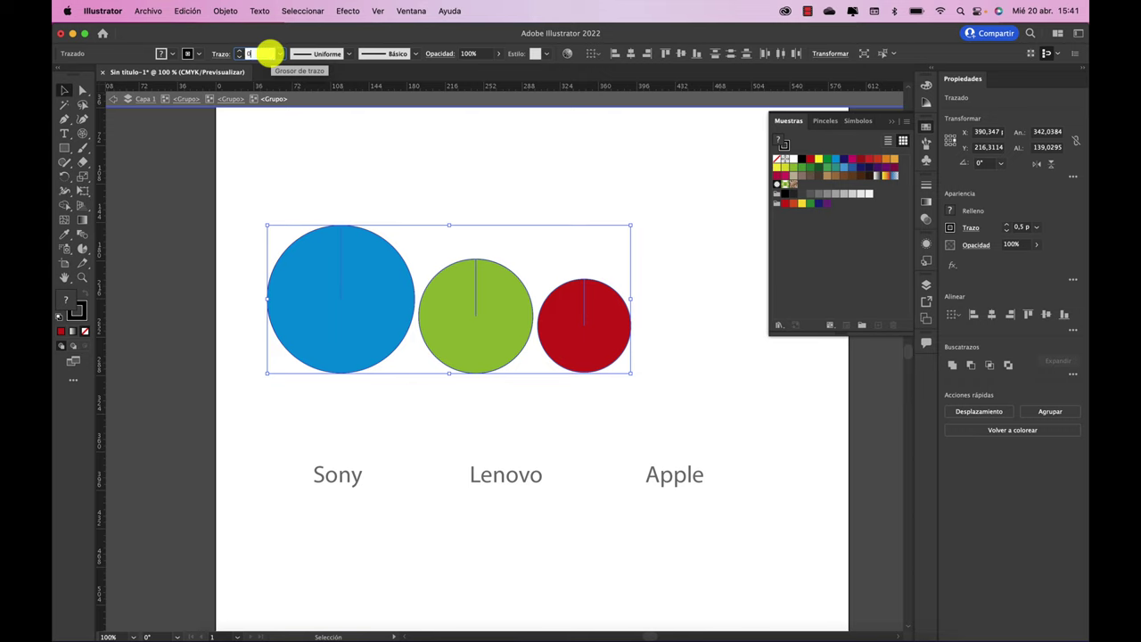
key(Return)
click(385, 162)
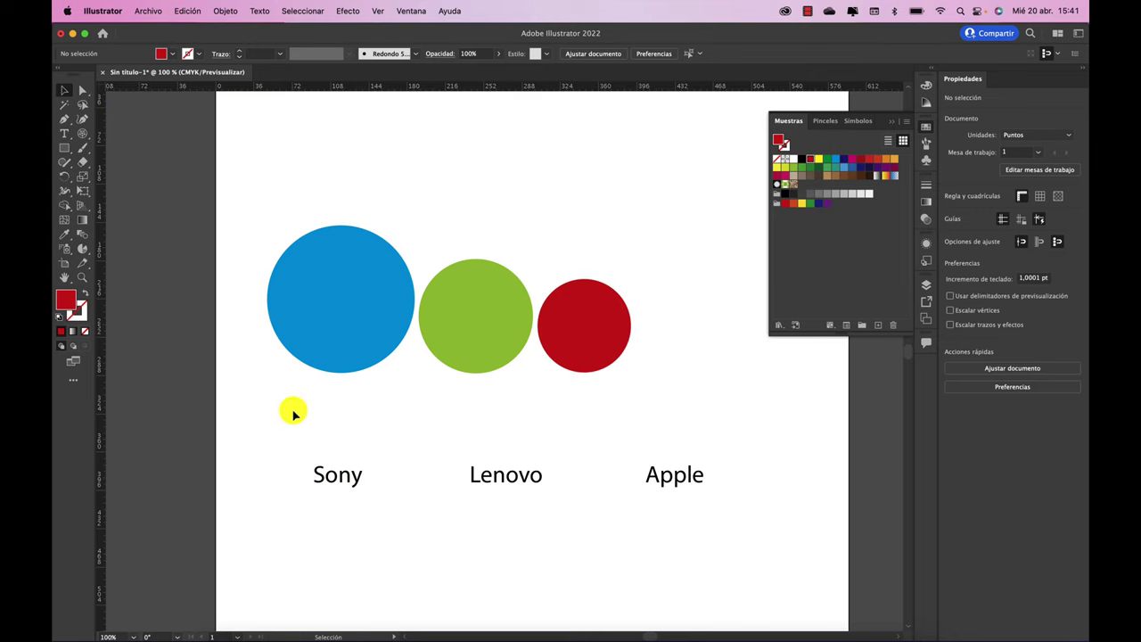
Move the Sony, Lenovo and Apple labels up and centre each beneath its circle.
drag(270, 436, 709, 543)
drag(525, 482, 523, 413)
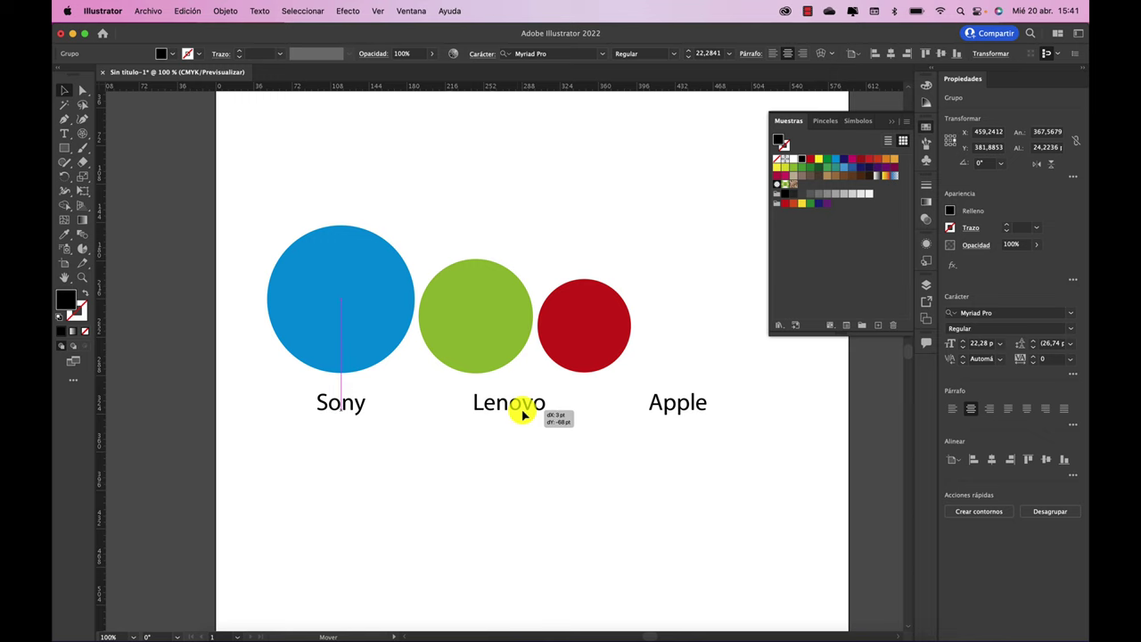
click(512, 427)
double_click(523, 408)
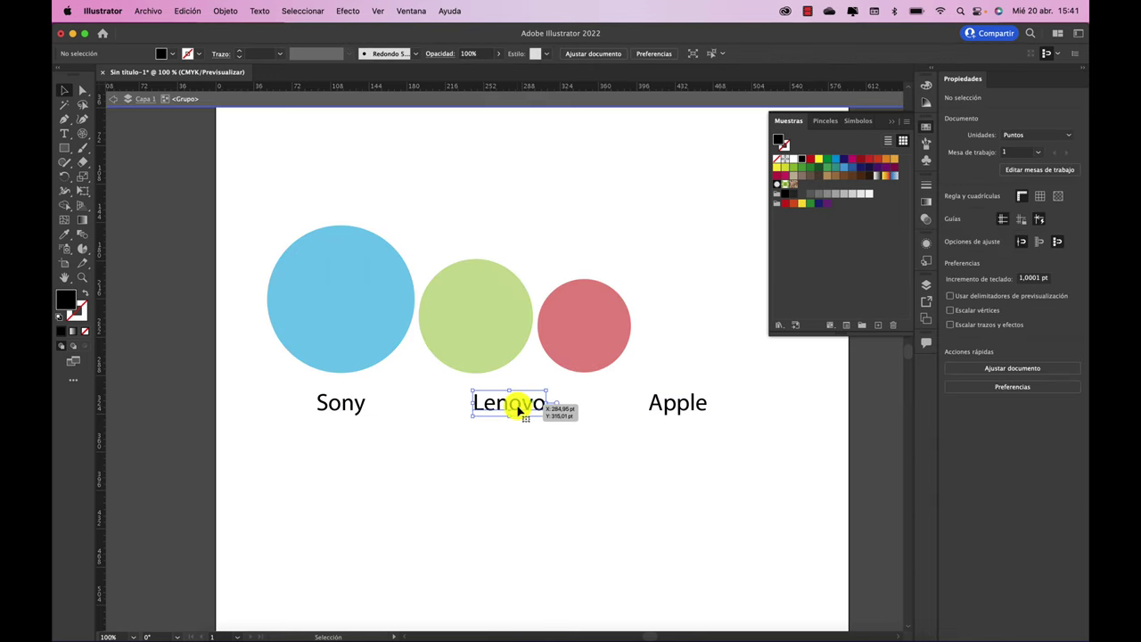
drag(525, 416, 493, 408)
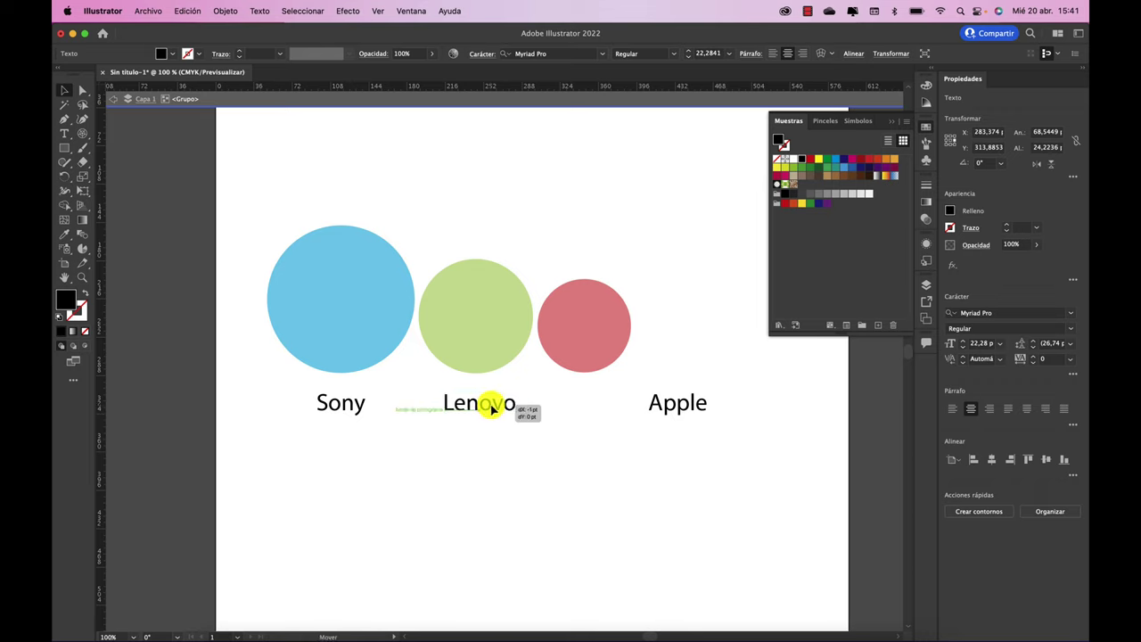
drag(679, 415, 592, 411)
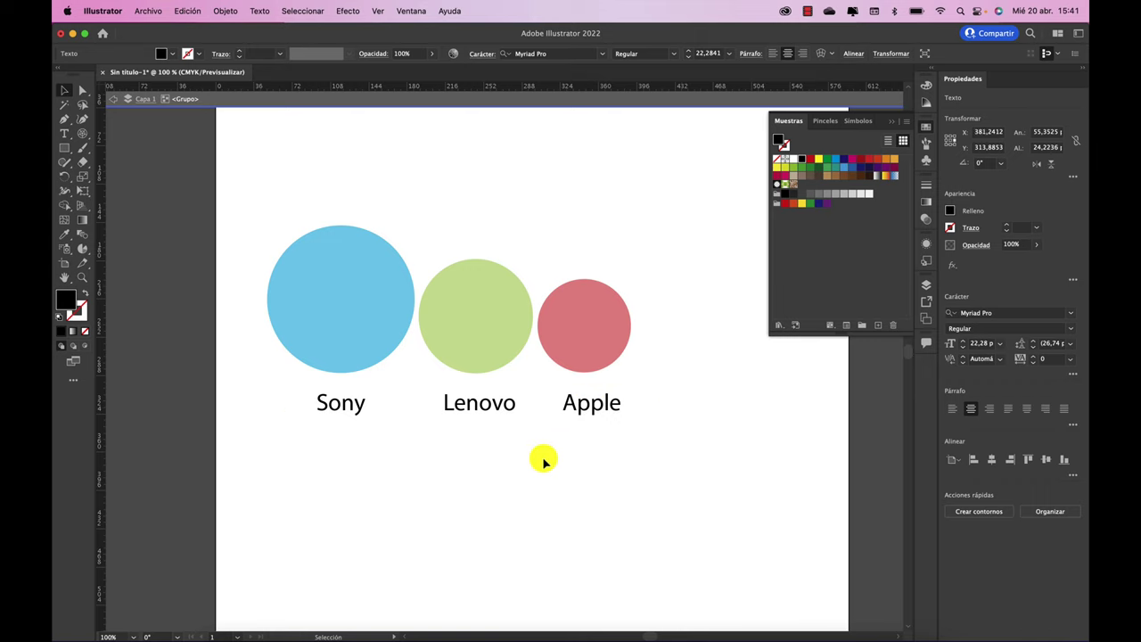
double_click(541, 461)
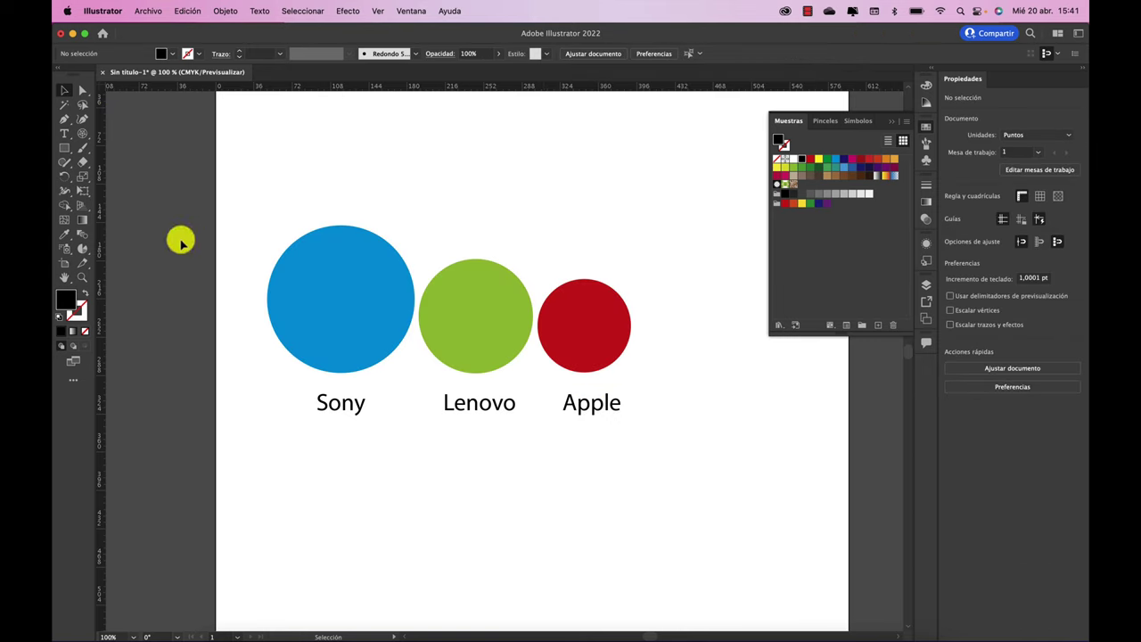
Create a 50% text frame above the circles and set it in Impact.
click(64, 134)
drag(428, 139, 627, 243)
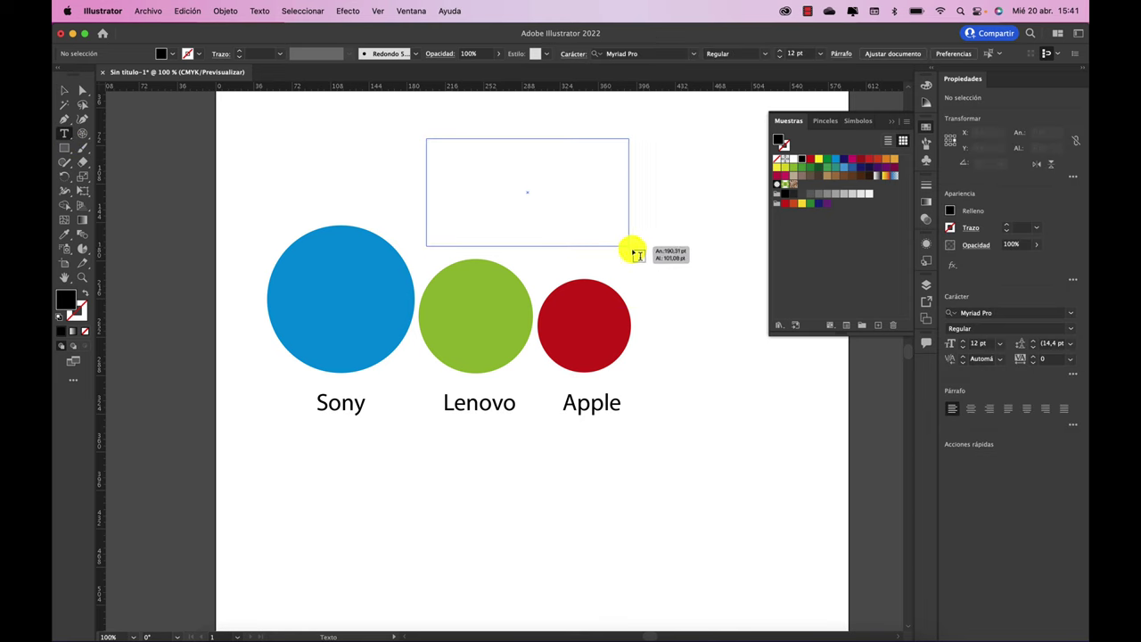
text(50)
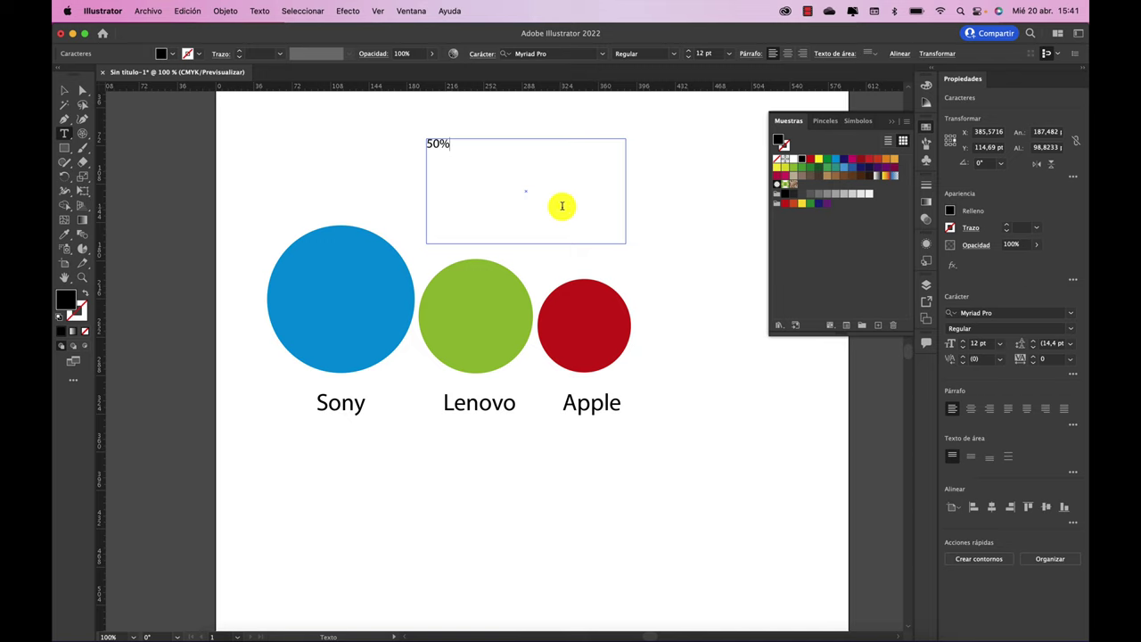
drag(481, 147, 372, 141)
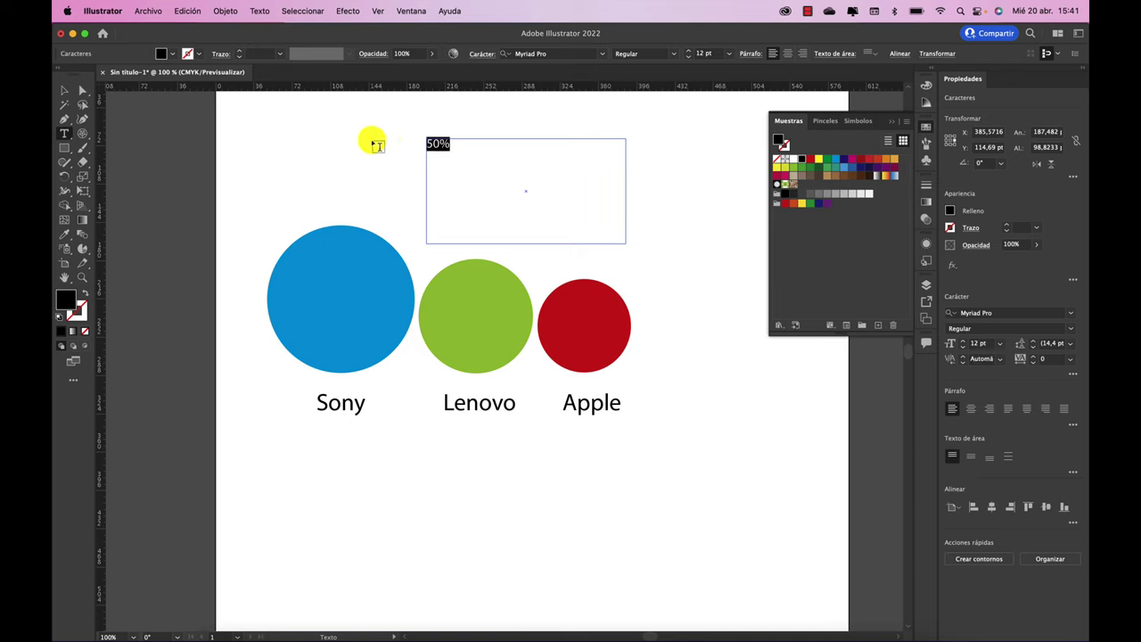
click(602, 55)
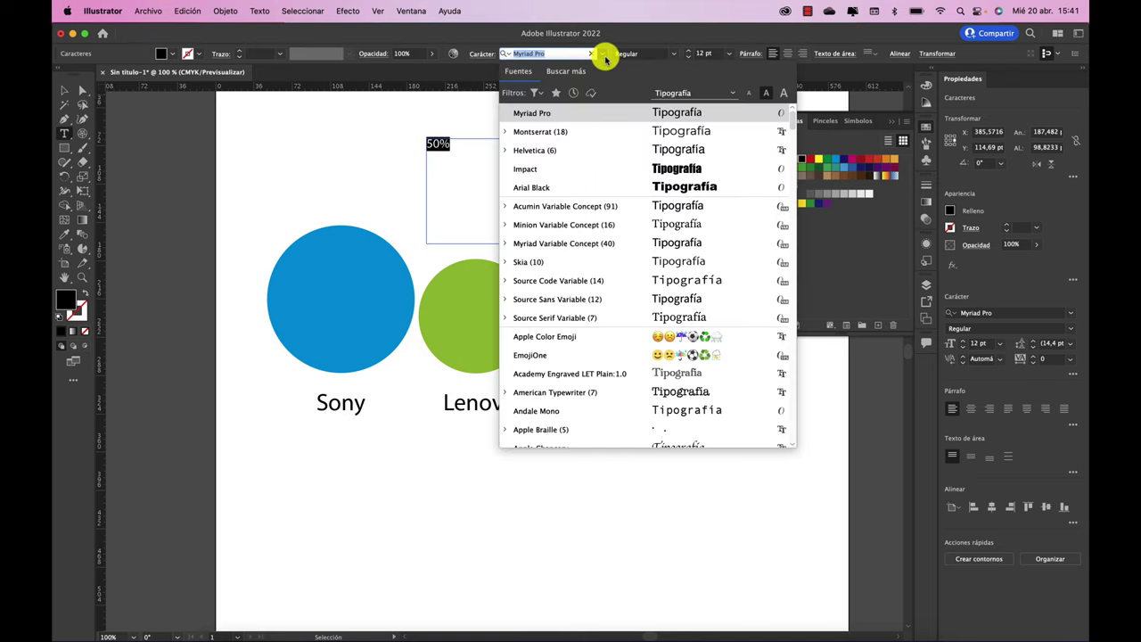
click(605, 167)
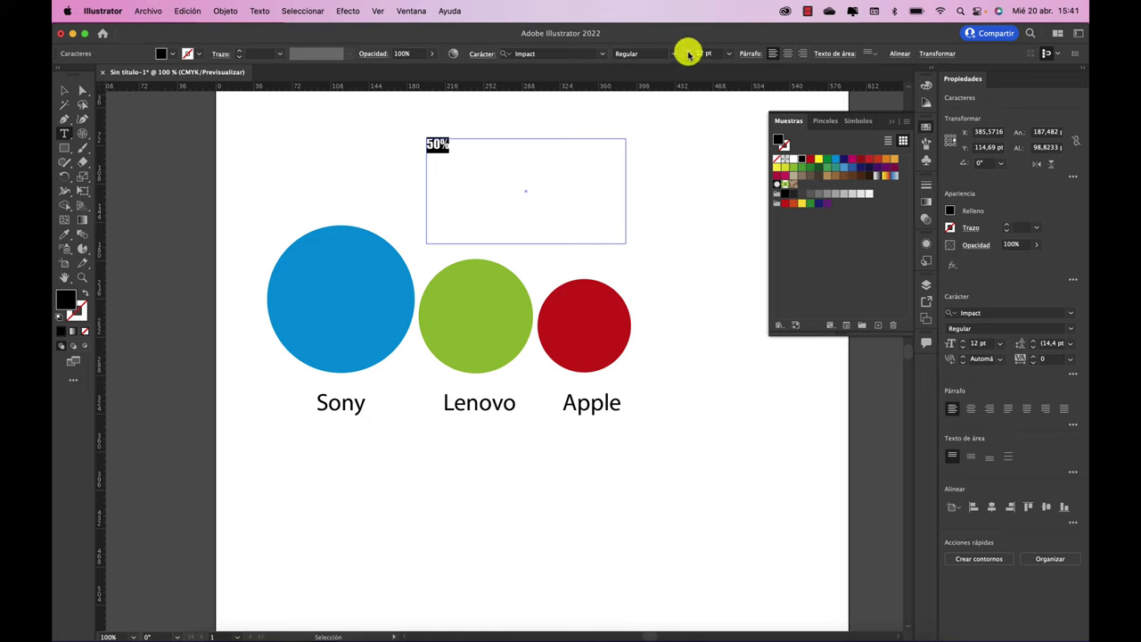
Enlarge the 50% text to 40 pt, trim its frame, and place it on the blue circle.
click(688, 51)
click(688, 51)
text(40)
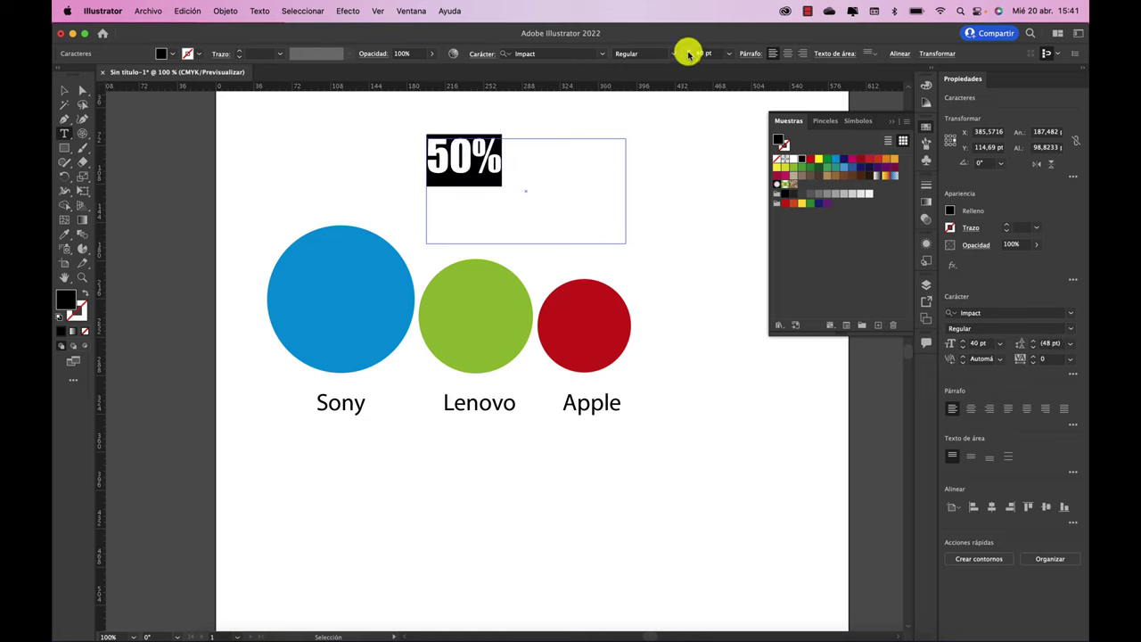
click(62, 90)
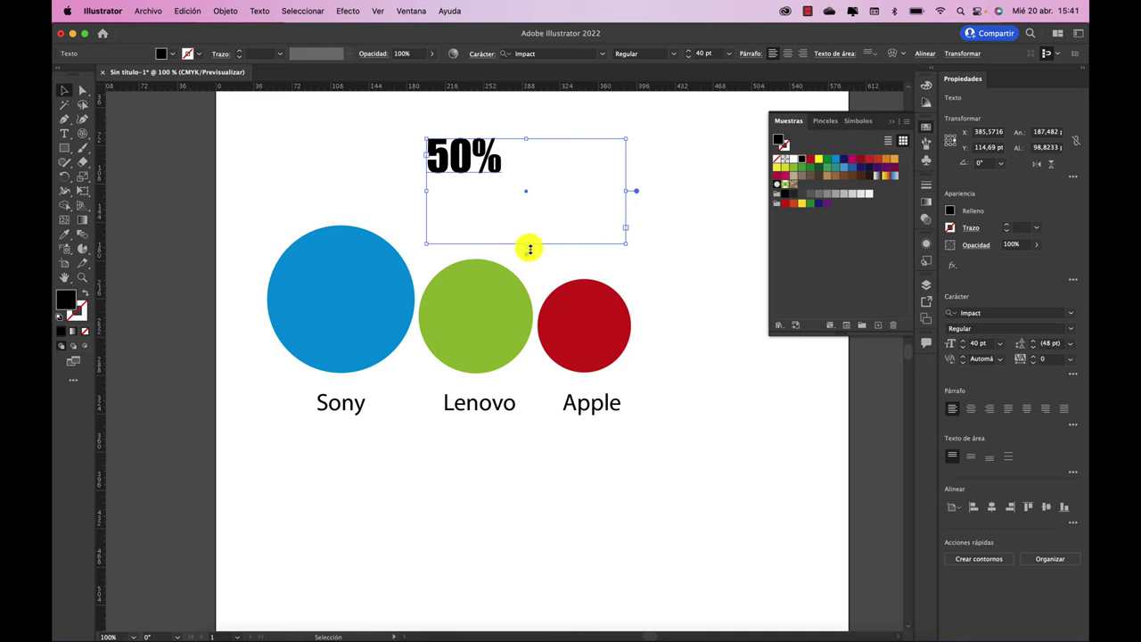
drag(525, 242, 525, 184)
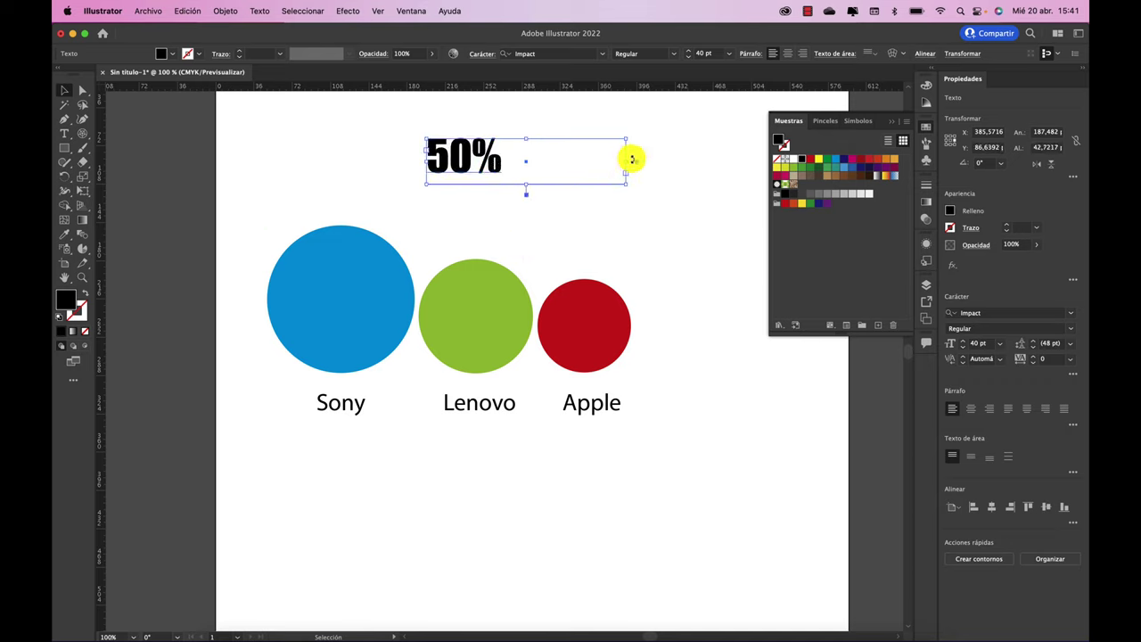
mouse_move(626, 162)
mouse_down()
mouse_move(514, 158)
mouse_move(350, 317)
mouse_up()
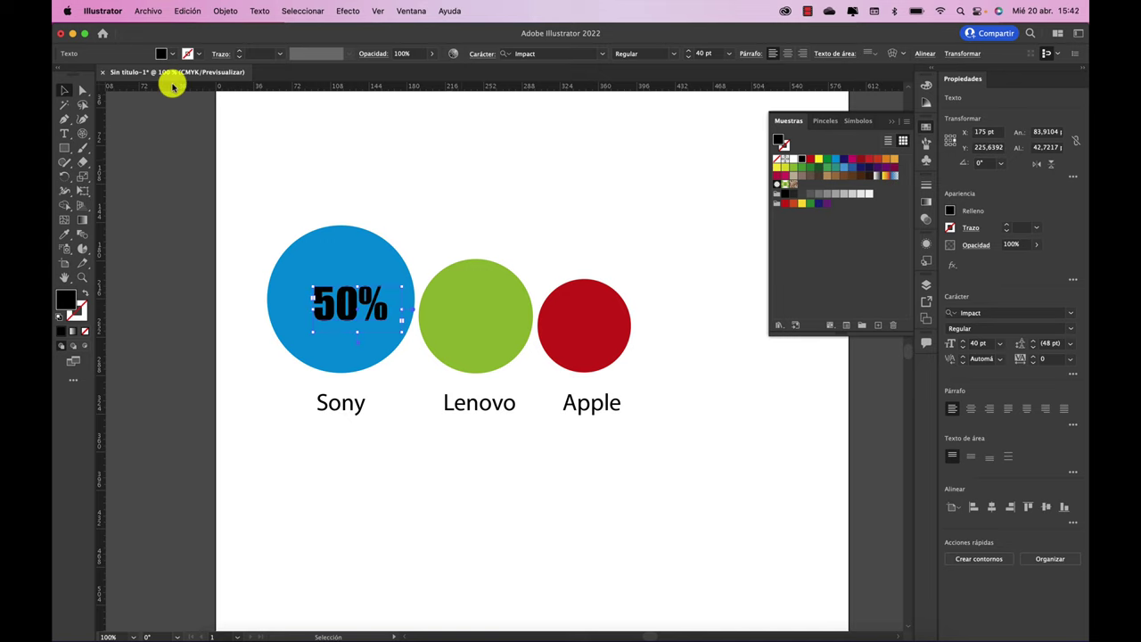
Fill the 50% text white and nudge it slightly left inside the blue circle.
click(169, 54)
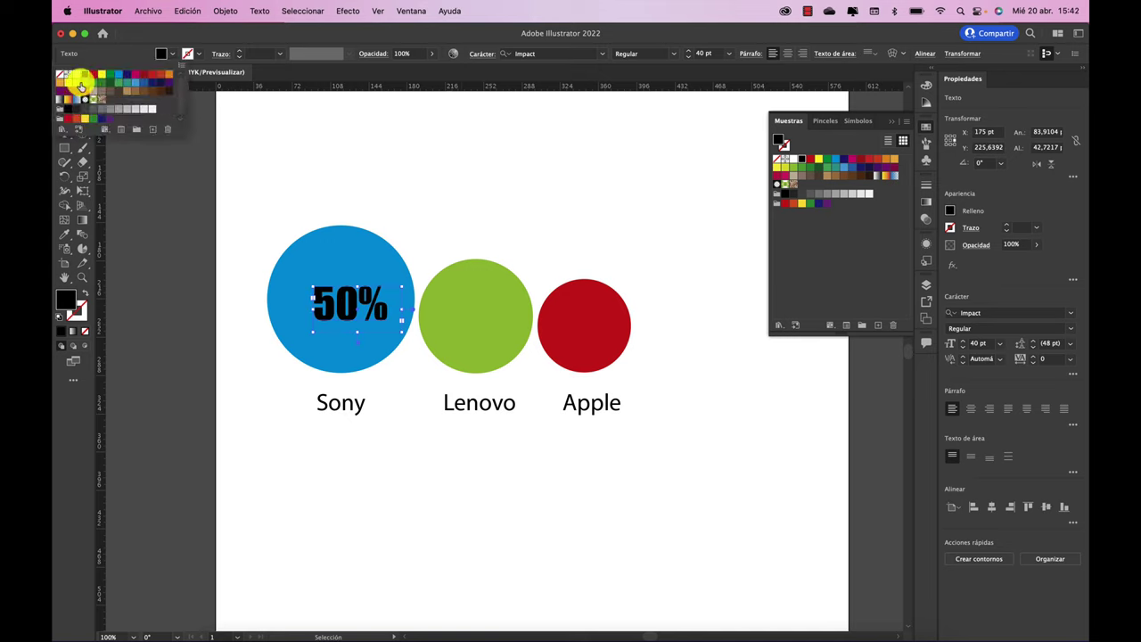
click(80, 80)
click(484, 173)
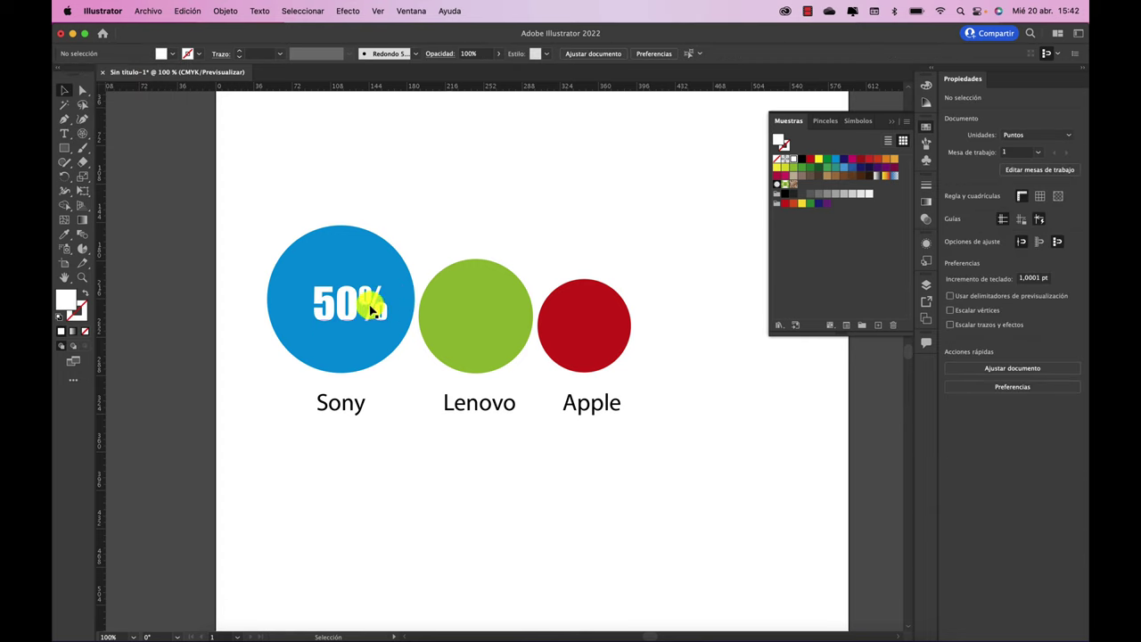
drag(365, 303, 355, 305)
Centre-align the 50% text, centre it in the blue circle, and paste a copy.
double_click(355, 303)
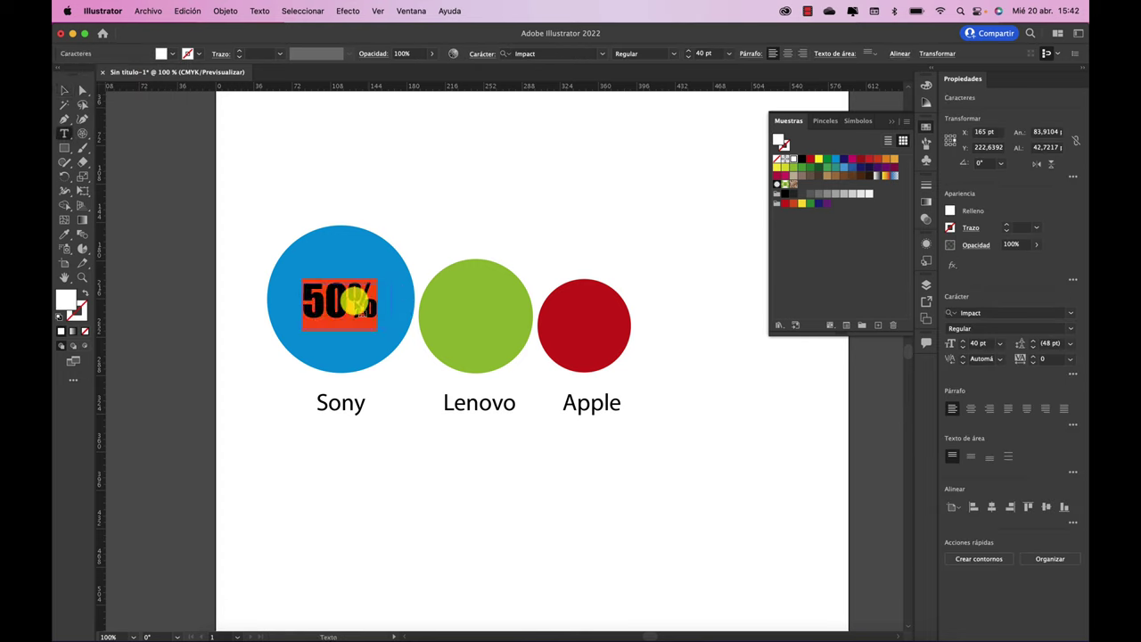
click(786, 54)
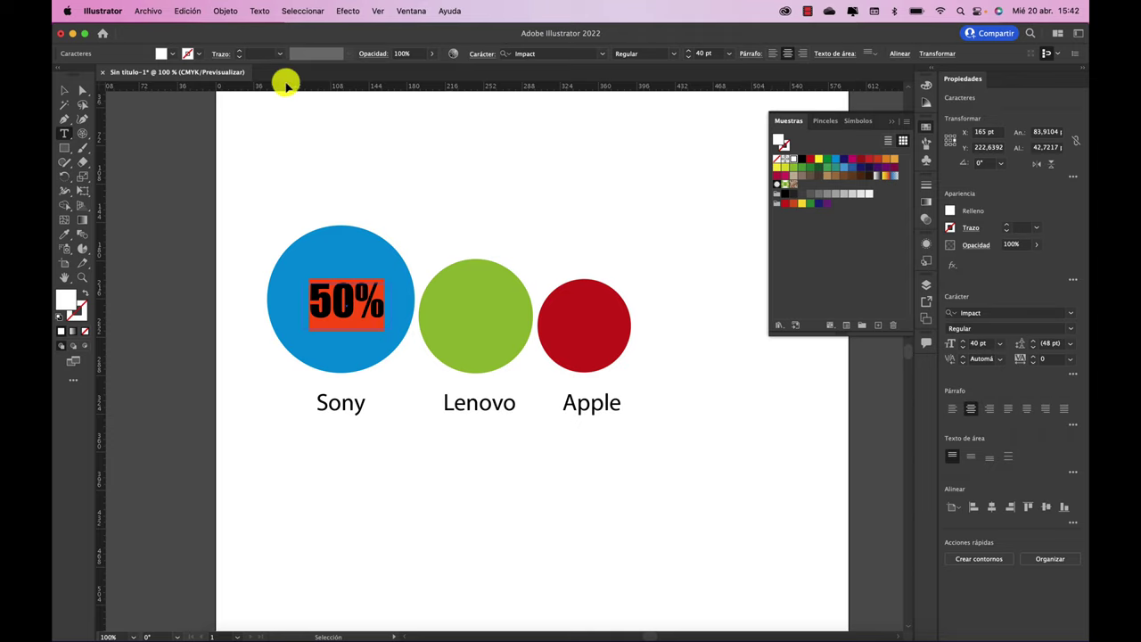
click(64, 90)
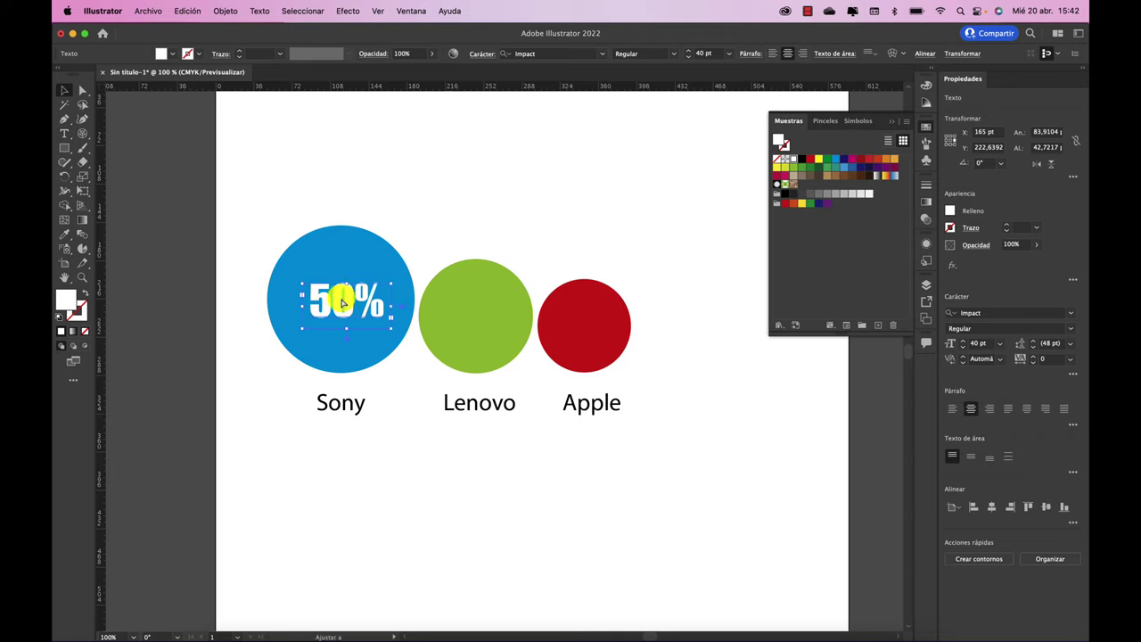
drag(334, 296, 339, 304)
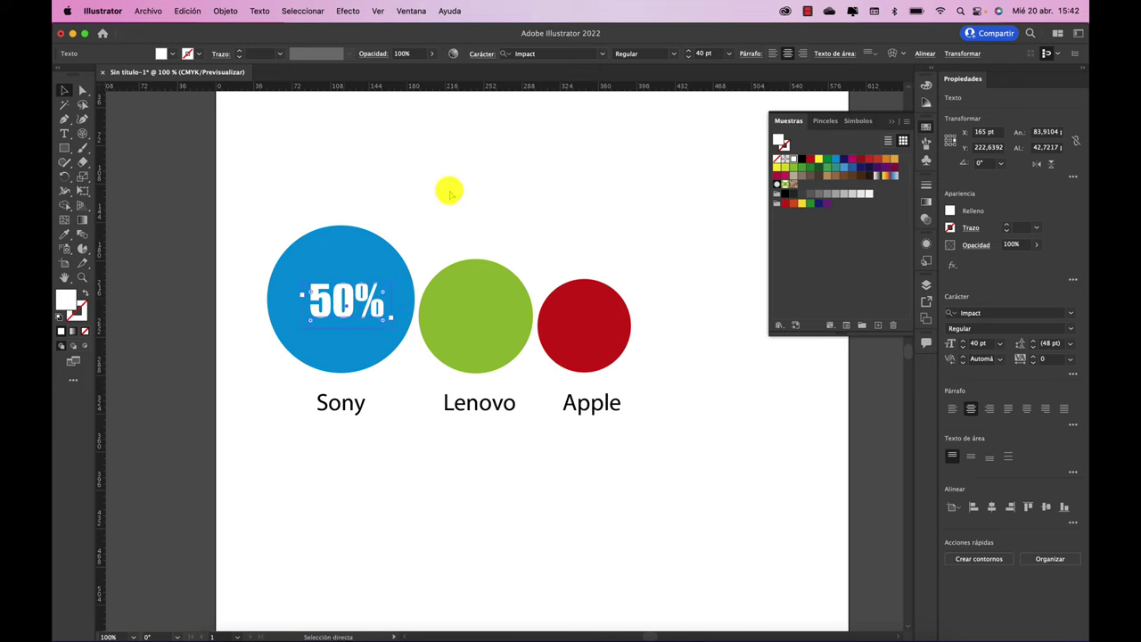
key(super+c)
key(super+v)
Place a copy of the white percentage label on the green Lenovo circle as 30%, with a smaller font.
mouse_move(496, 367)
mouse_down()
mouse_move(480, 330)
mouse_move(443, 319)
mouse_up()
double_click(455, 319)
text(3)
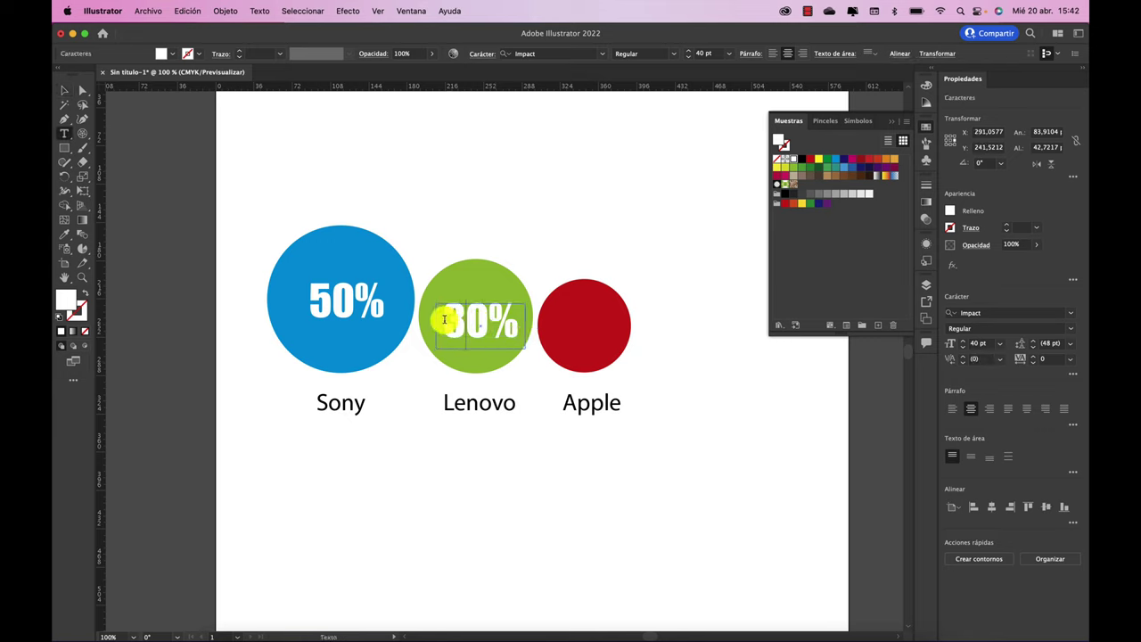
click(64, 90)
drag(426, 318, 478, 328)
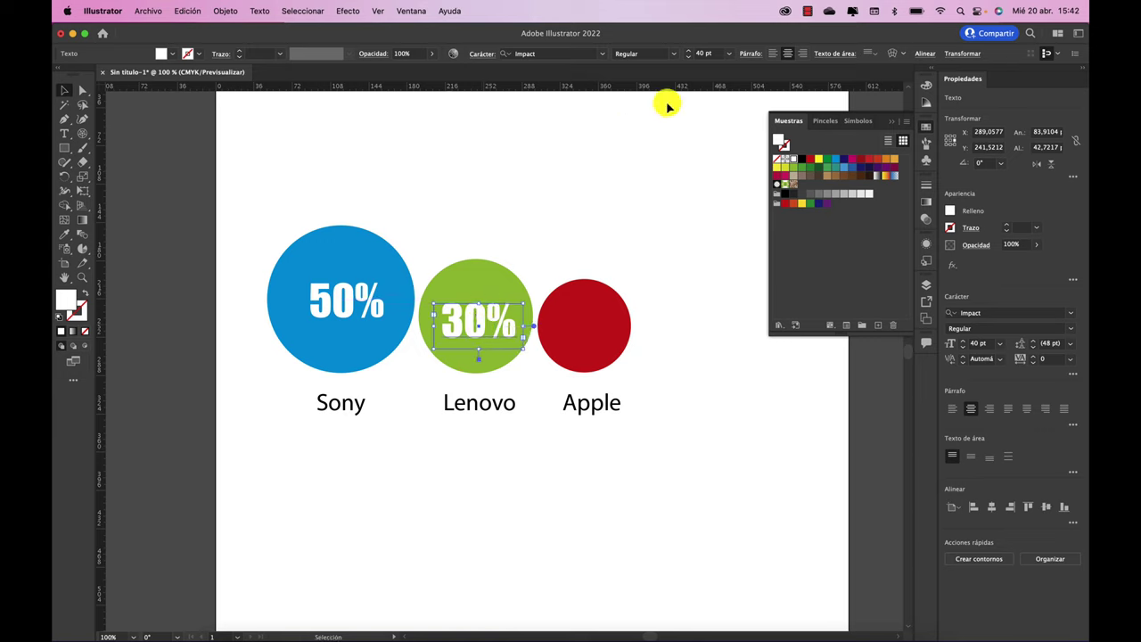
click(691, 58)
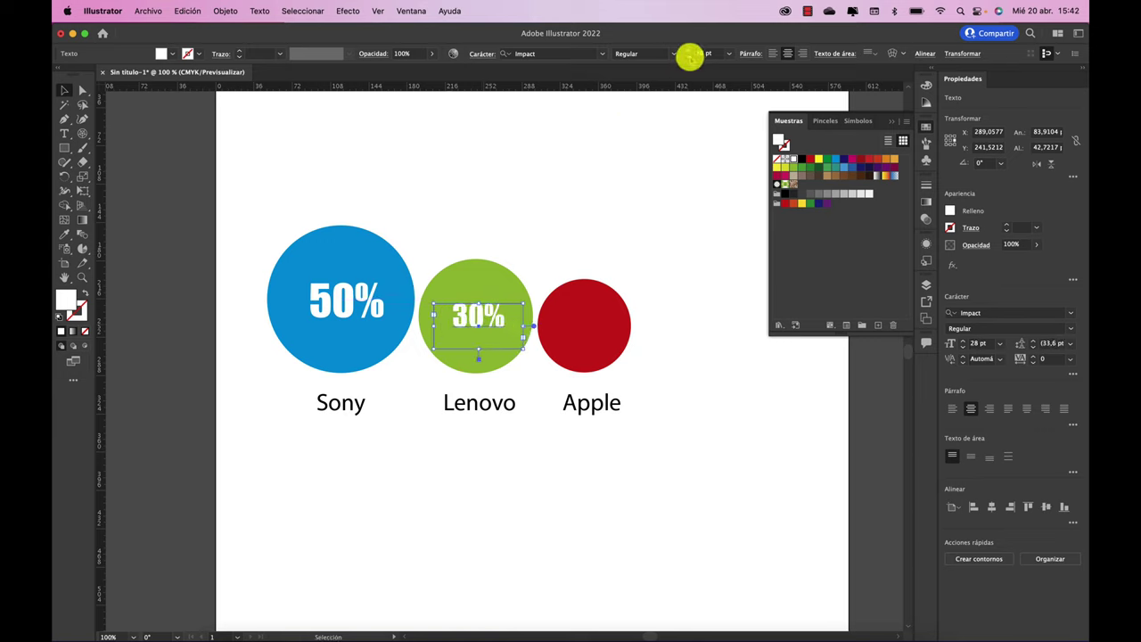
click(690, 58)
click(687, 52)
text(35)
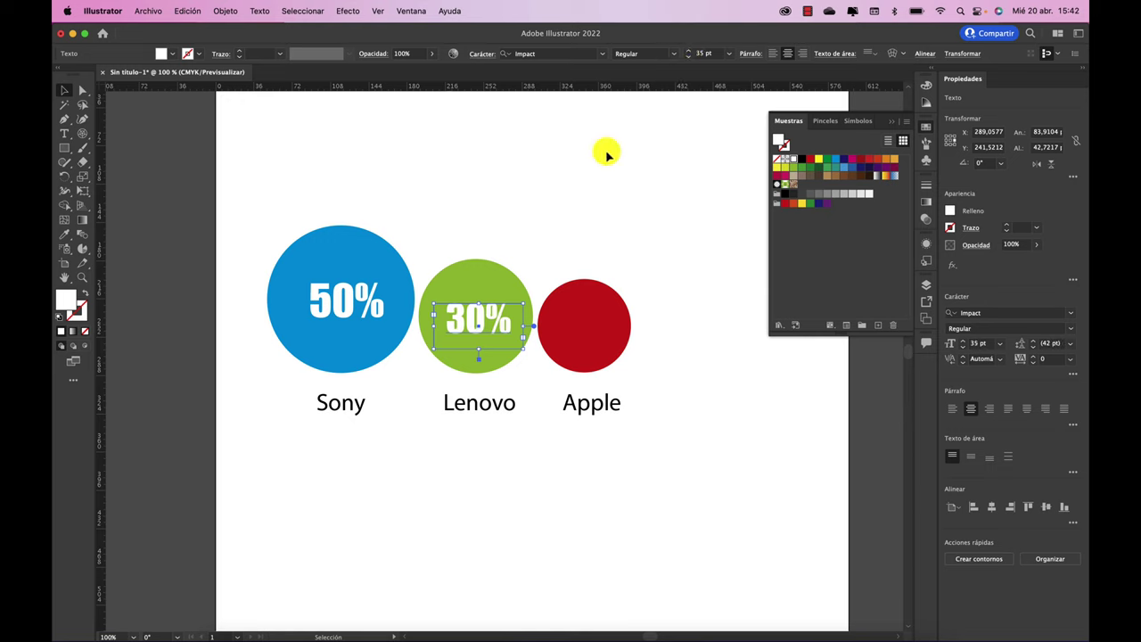
click(558, 237)
Add a 30 pt white 20% label on the red Apple circle and move the company names up.
mouse_move(477, 337)
mouse_down()
mouse_move(494, 362)
mouse_move(586, 333)
mouse_move(546, 325)
mouse_up()
double_click(575, 323)
text(20)
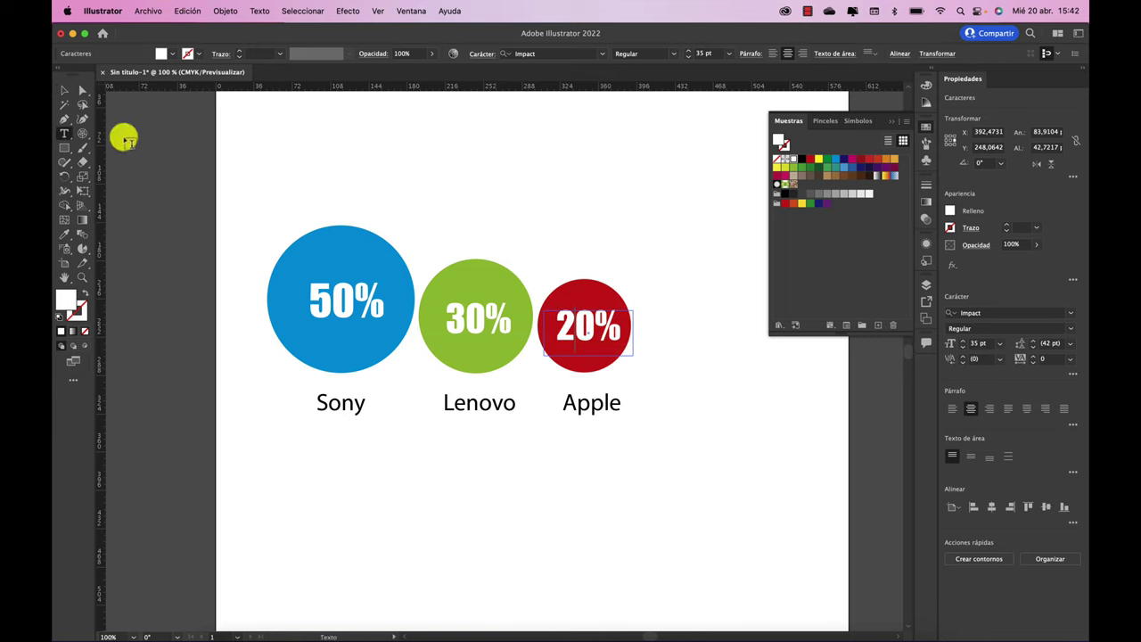
click(64, 90)
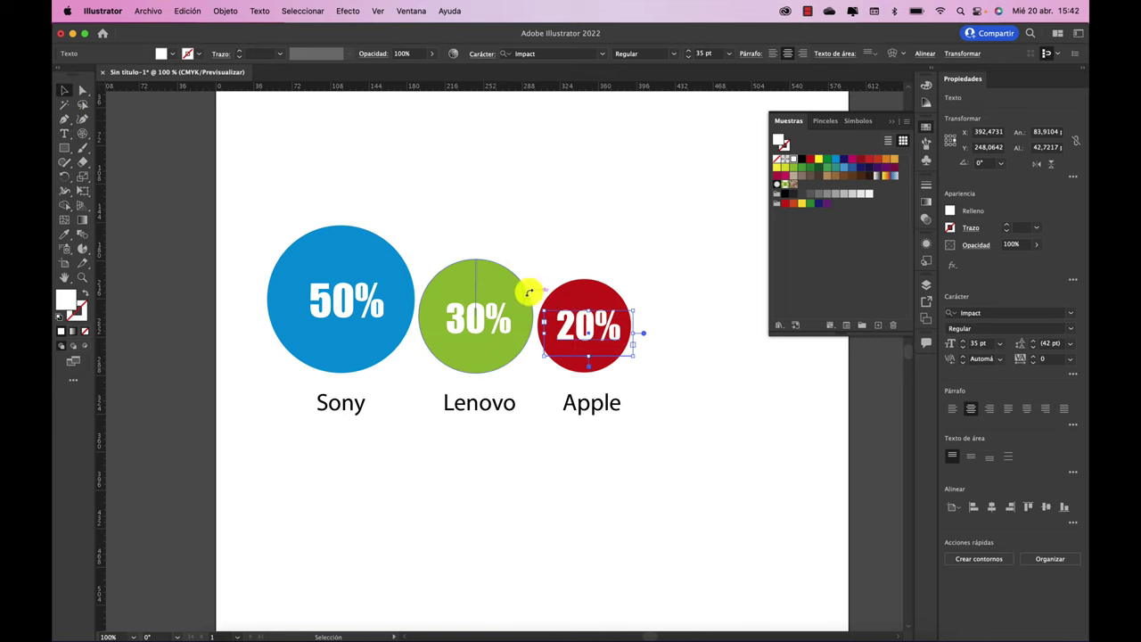
click(688, 57)
click(688, 57)
click(688, 57)
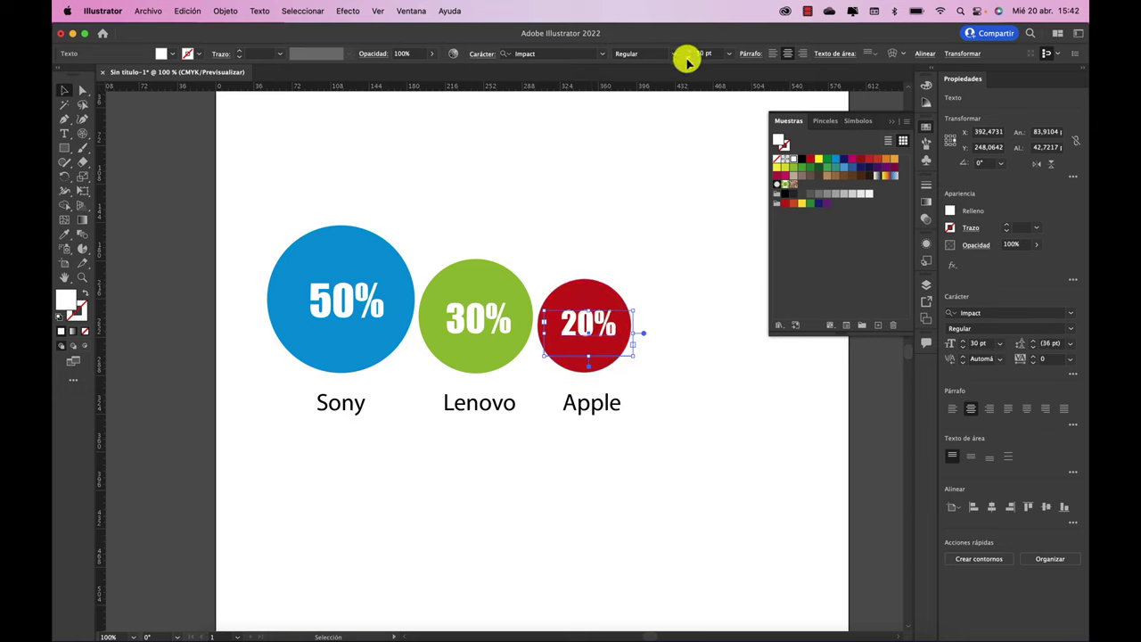
click(628, 254)
drag(589, 332, 584, 341)
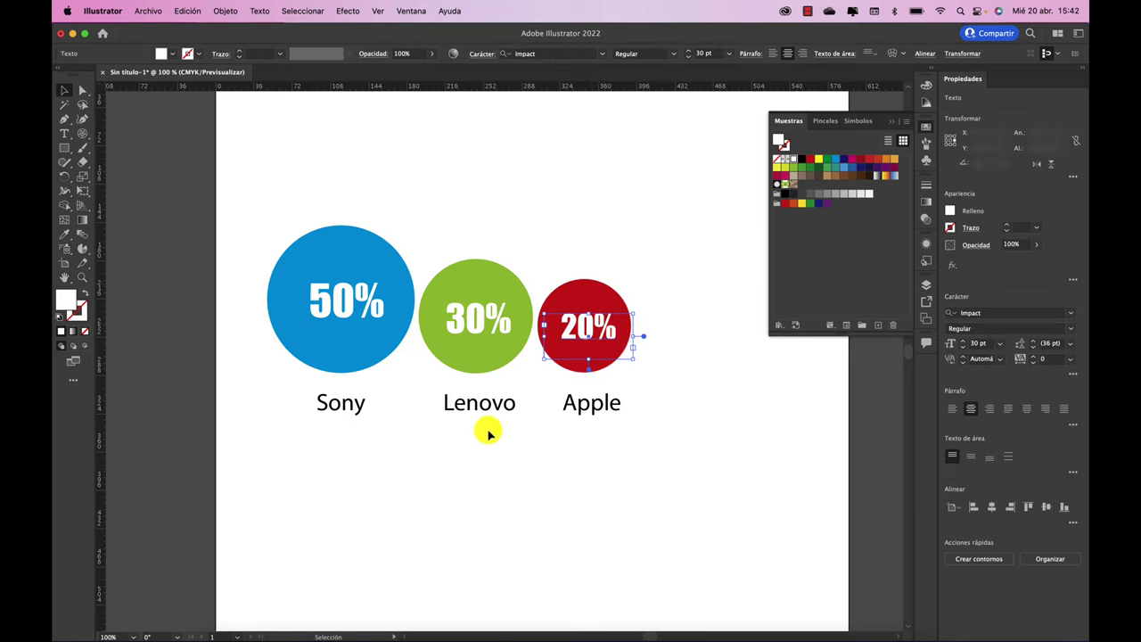
mouse_move(300, 449)
mouse_down()
mouse_move(599, 407)
mouse_move(588, 405)
mouse_up()
click(605, 188)
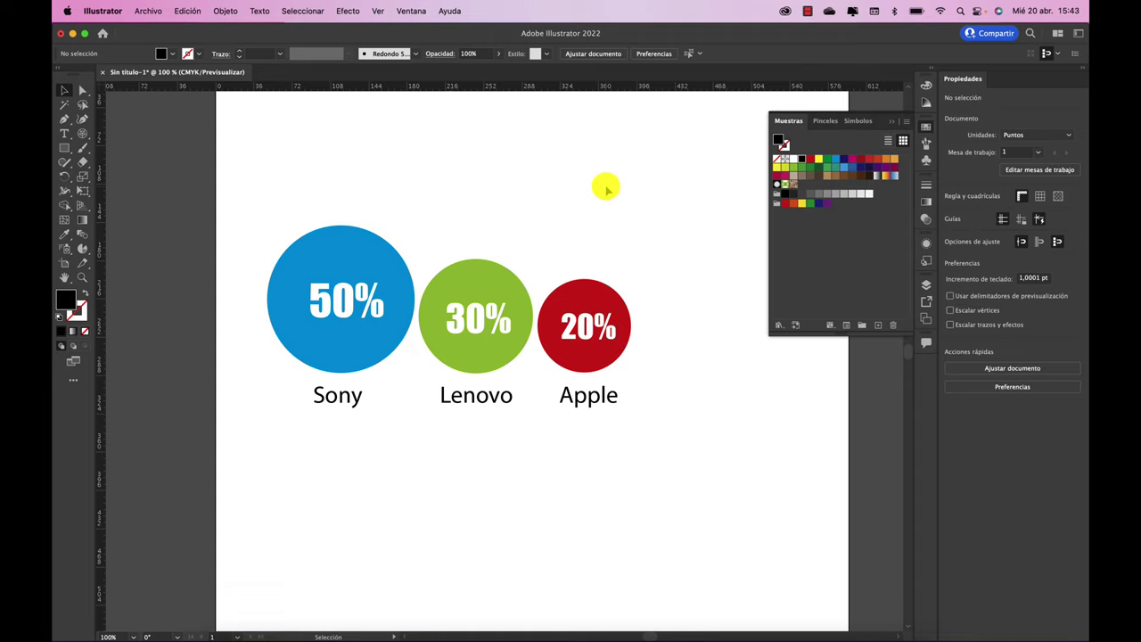
scroll(512, 215, up, 2)
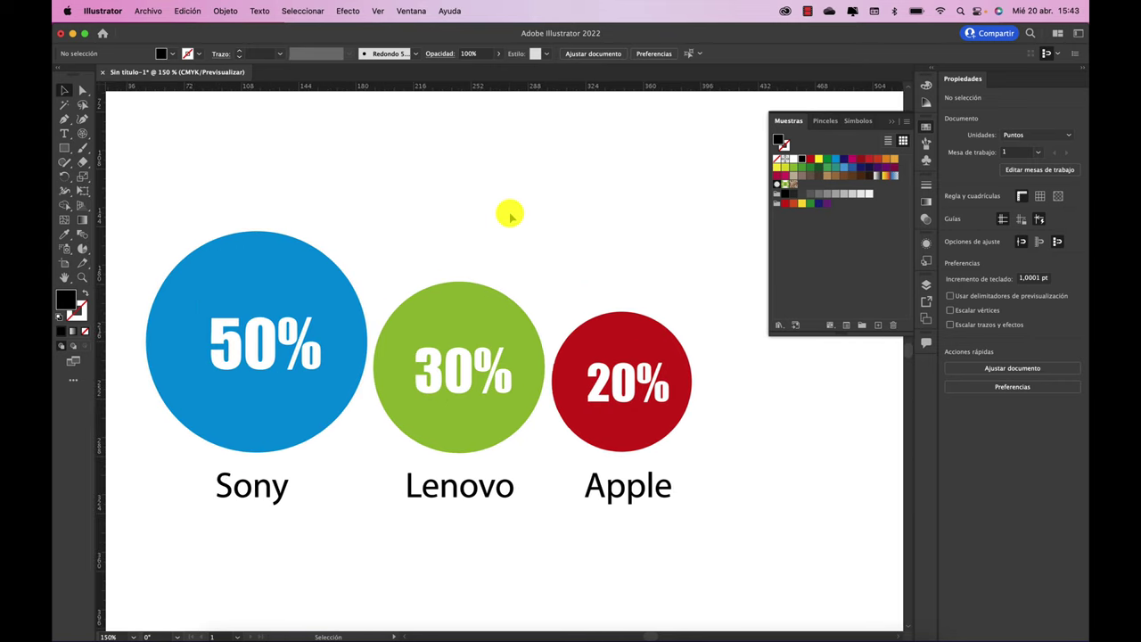